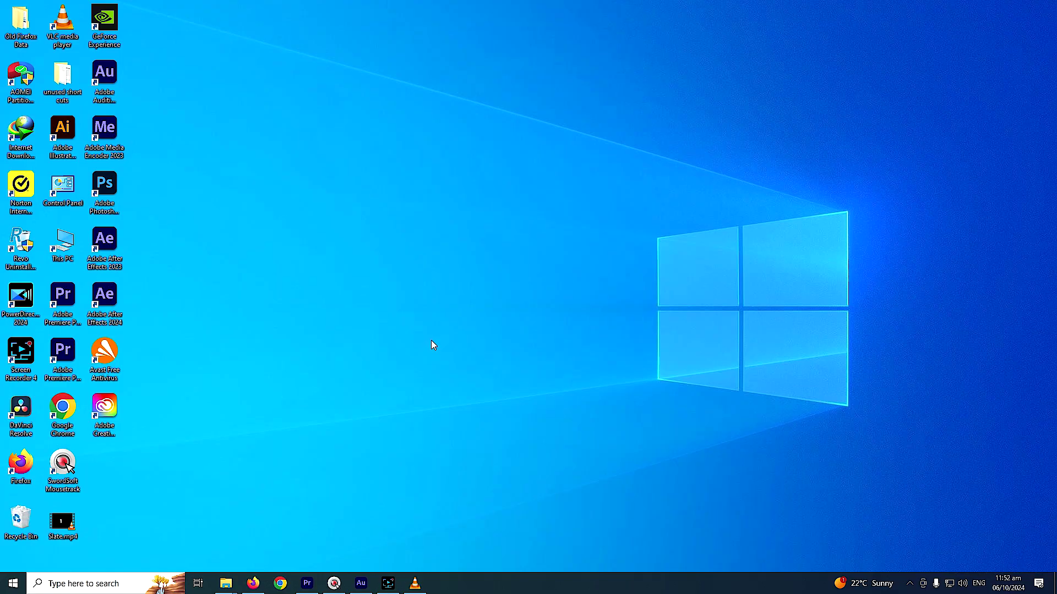
- Switch to Adobe Premiere Pro and check the timebase in the Fluid Neon Ink sequence's settings
left_click(304, 587)
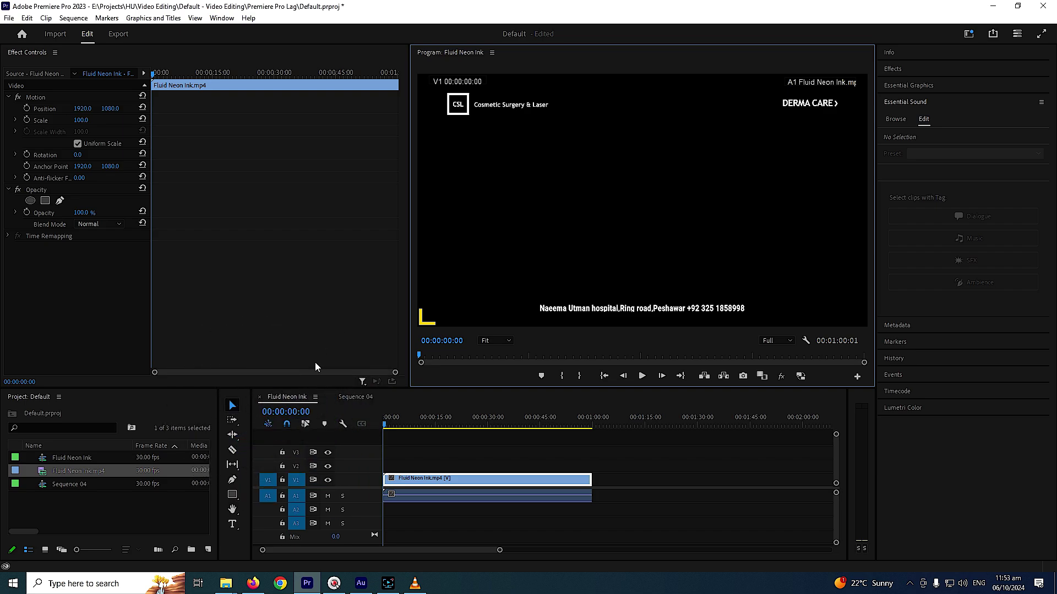
left_click(74, 18)
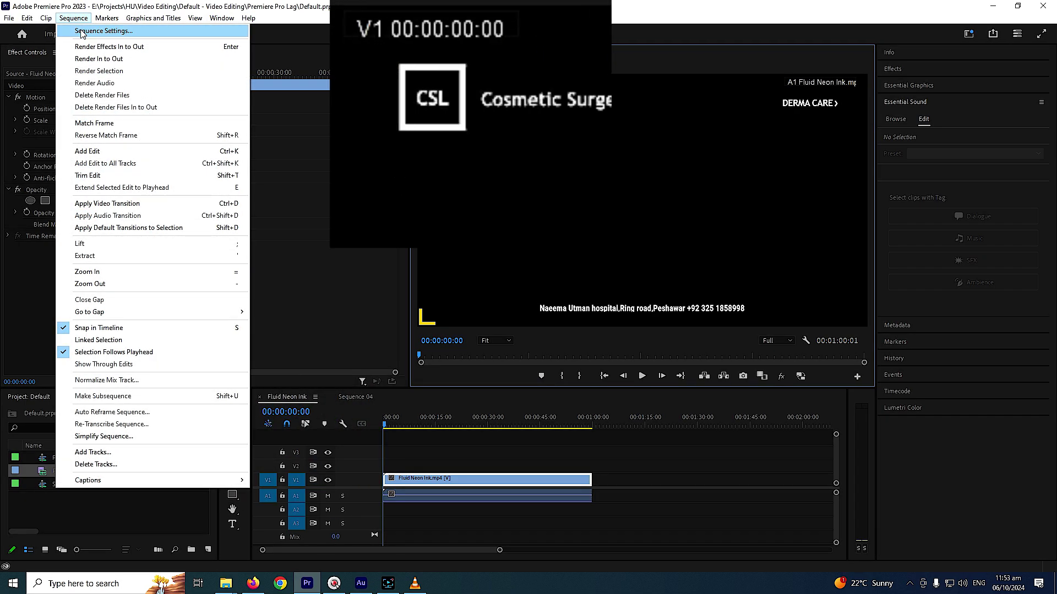
left_click(79, 30)
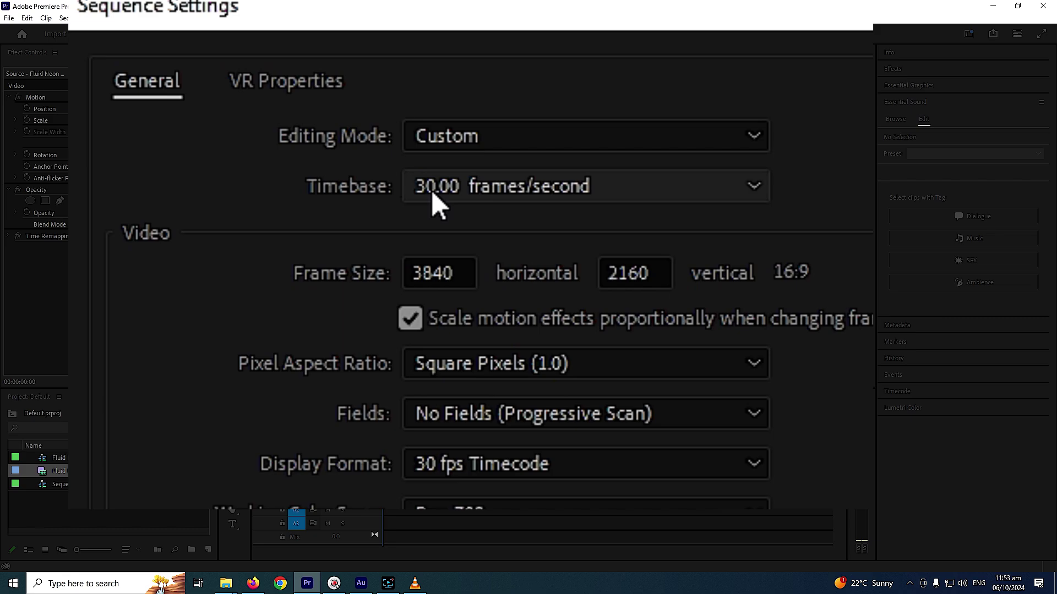
left_click(595, 489)
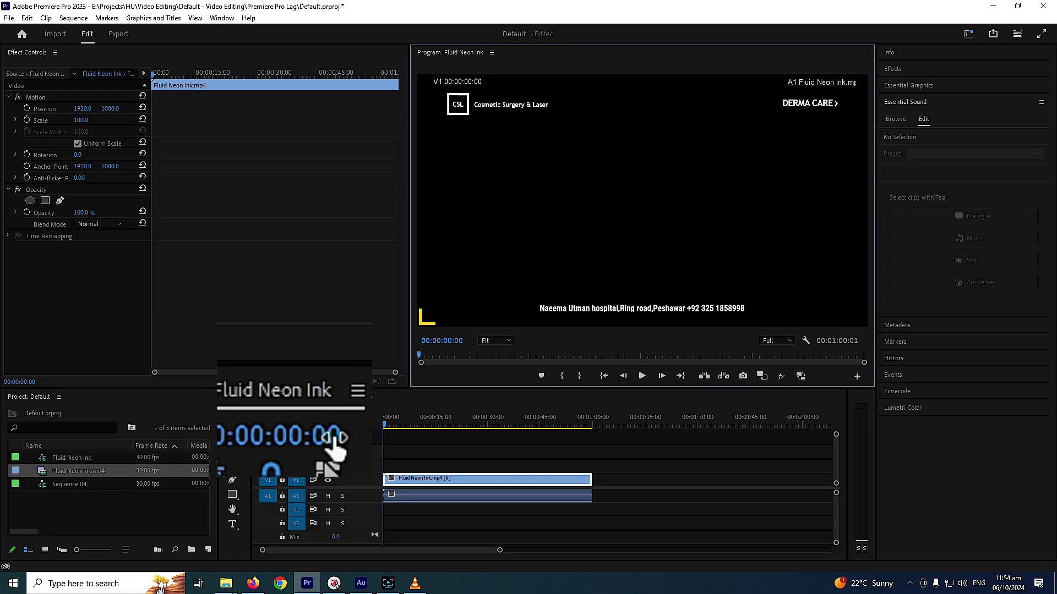
- Move the playhead of the Fluid Neon Ink sequence to frame 20 by entering the frame number 20
left_click(308, 436)
type("20")
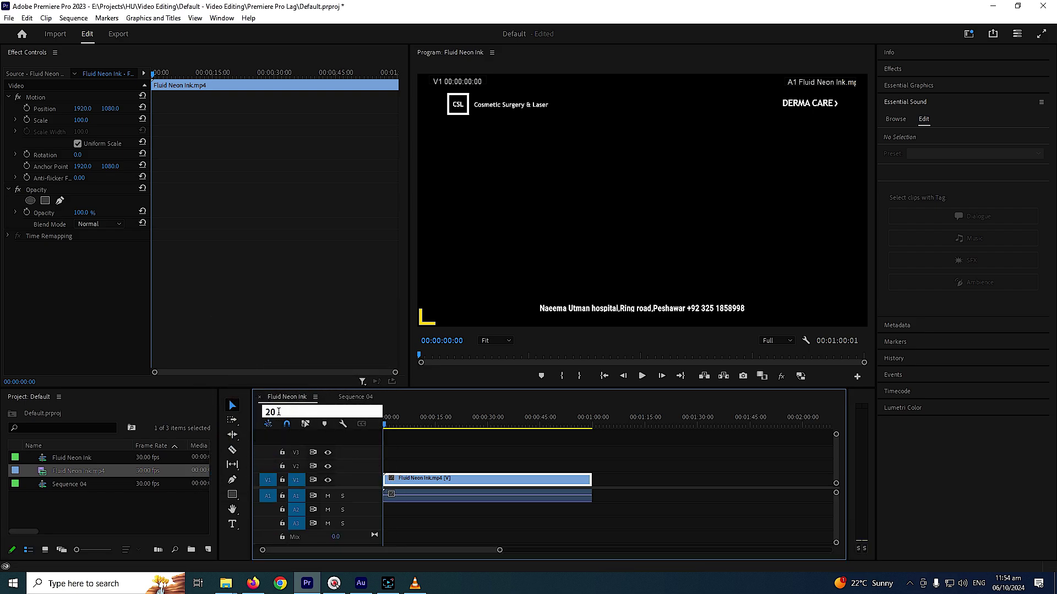
key("Return")
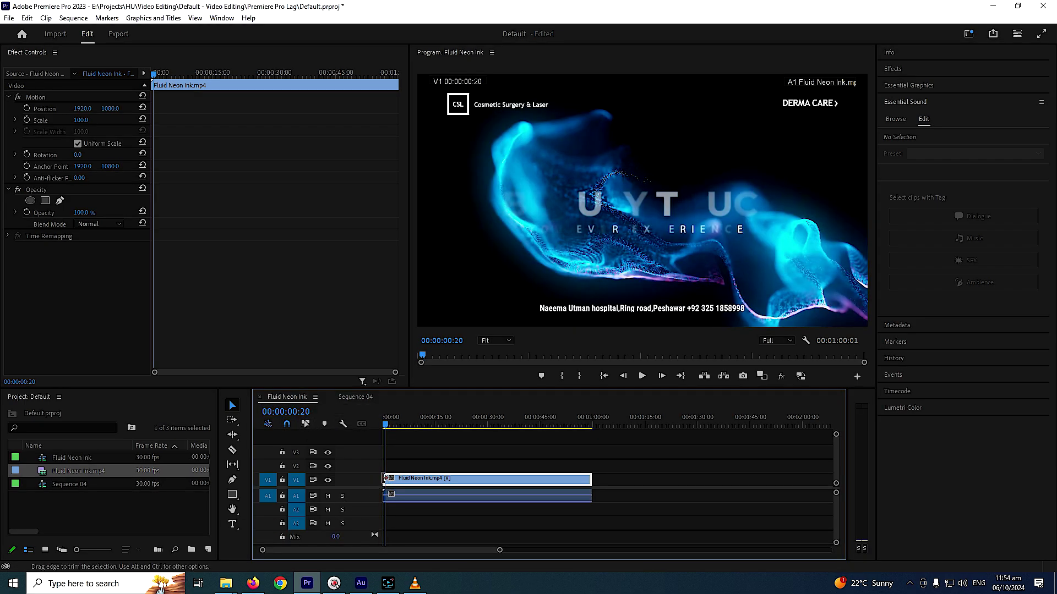
left_click_drag(500, 552, 385, 552)
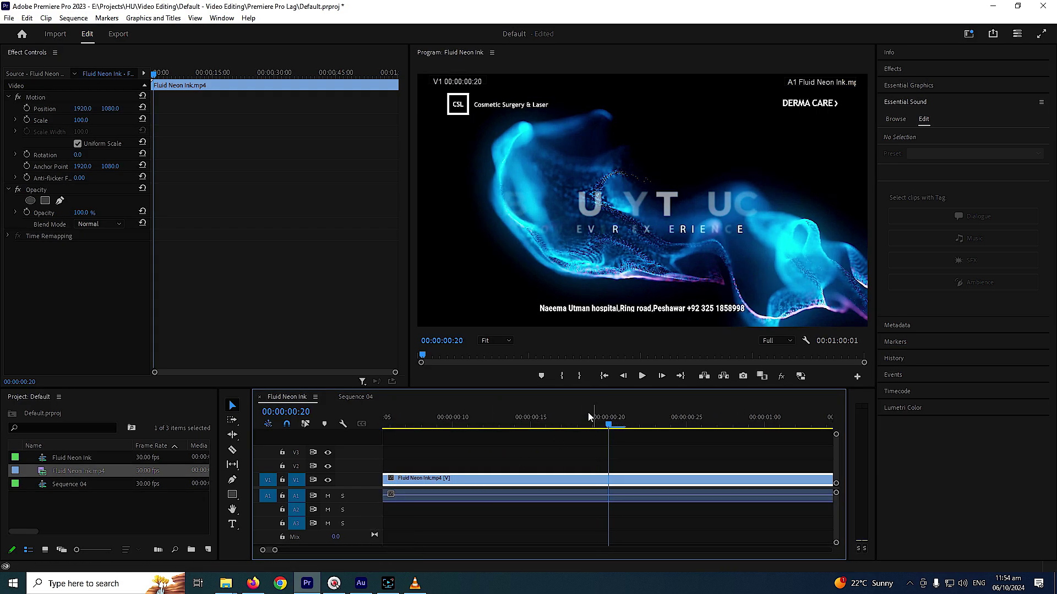
- Return the playhead to the sequence start and jump to frame 20 once more
left_click(604, 376)
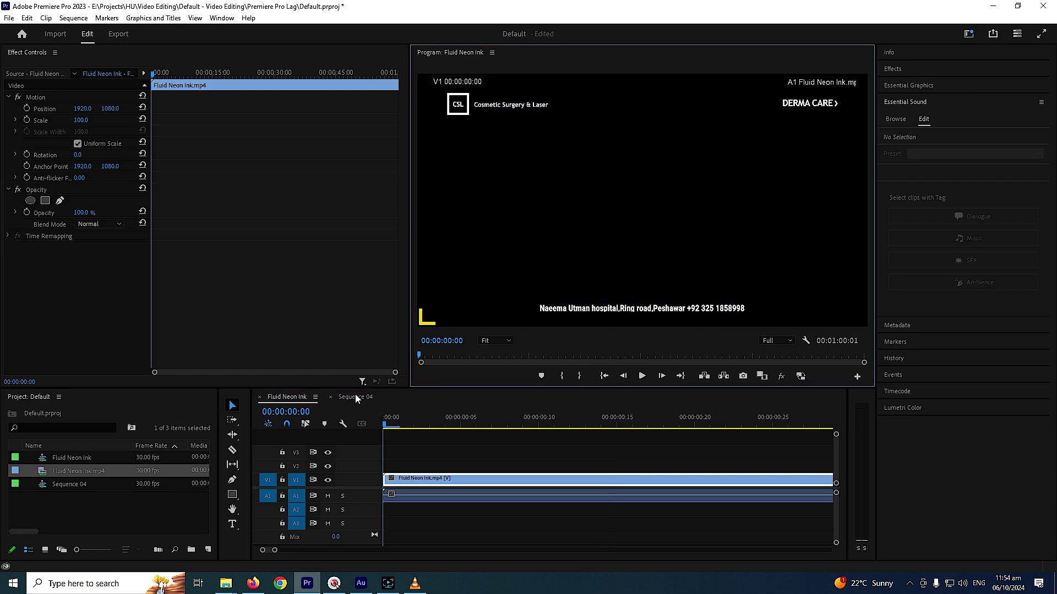
left_click(304, 412)
type("20")
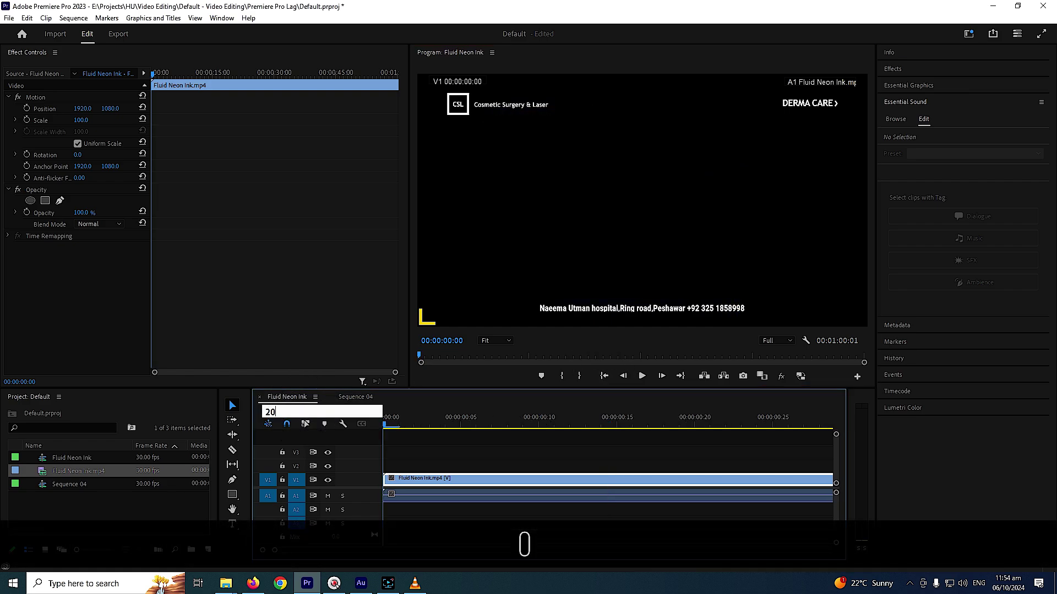
key("Return")
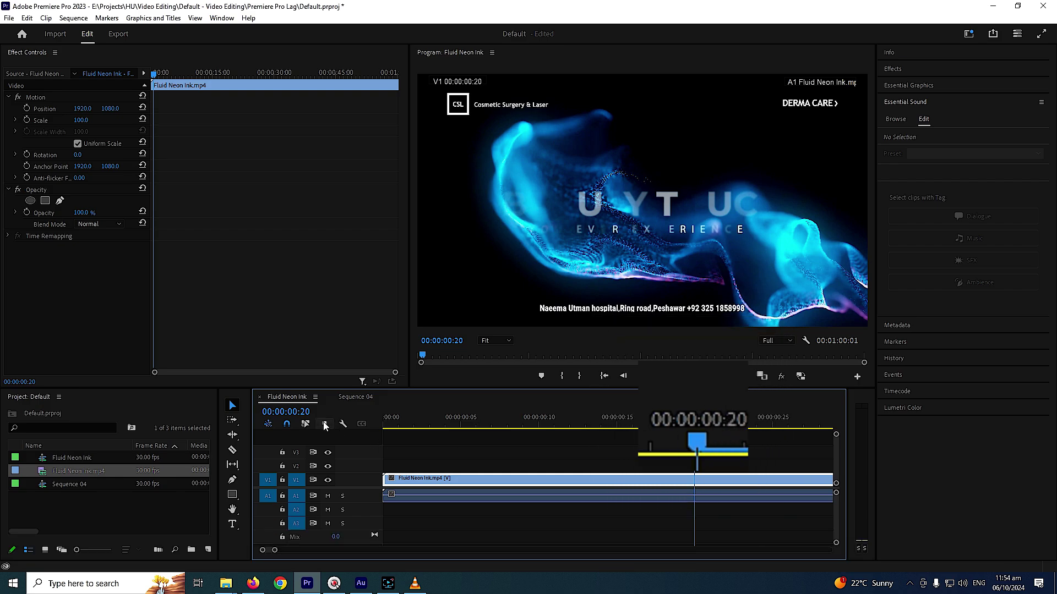
- Return the playhead to the sequence start and move it to 00:00:02:00 by entering 0200 as the timecode
left_click(603, 376)
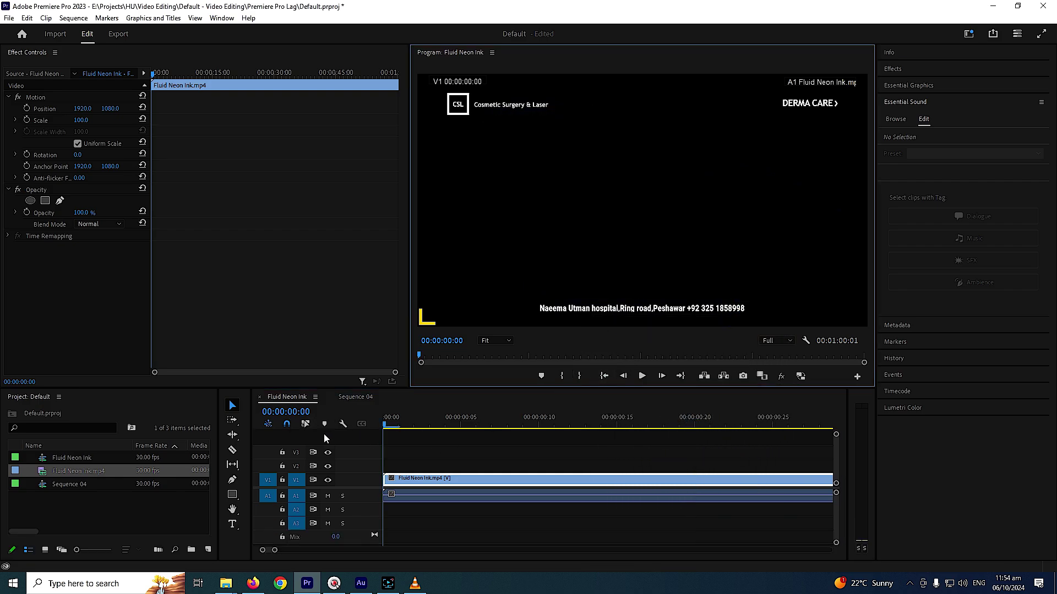
left_click(280, 412)
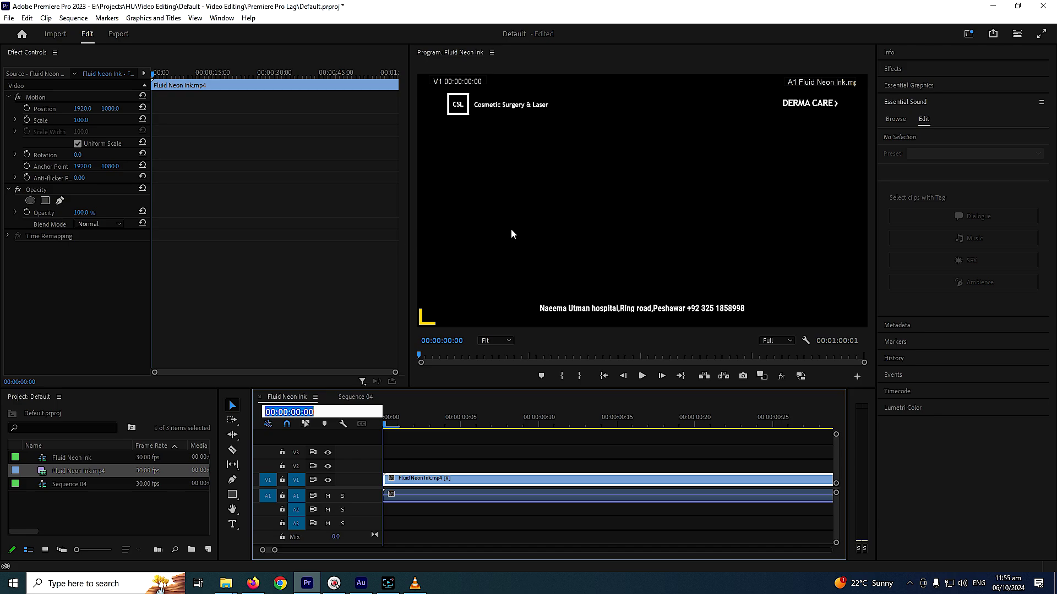
left_click(300, 421)
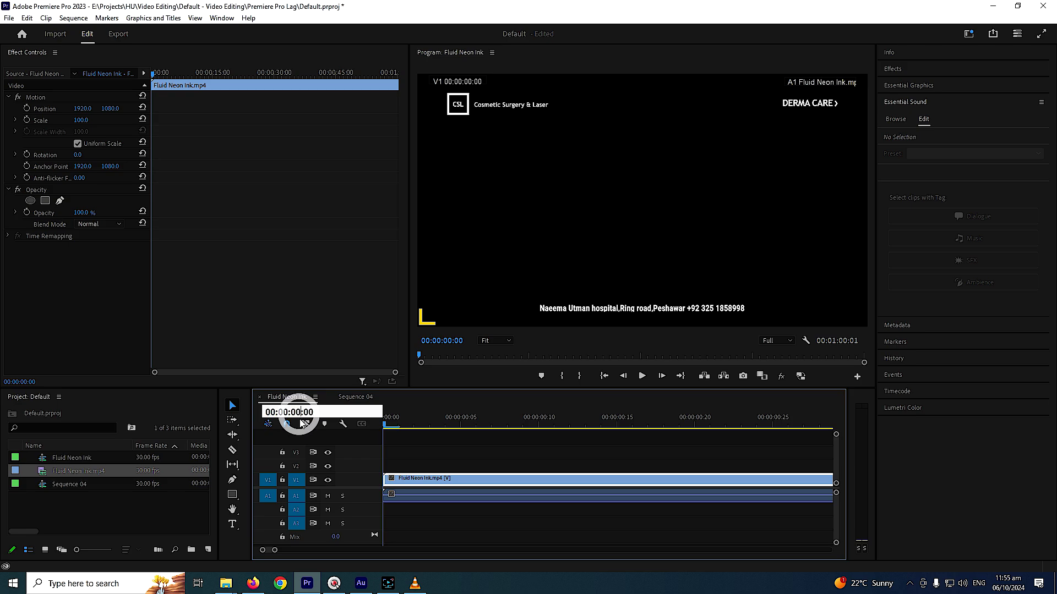
key("BackSpace")
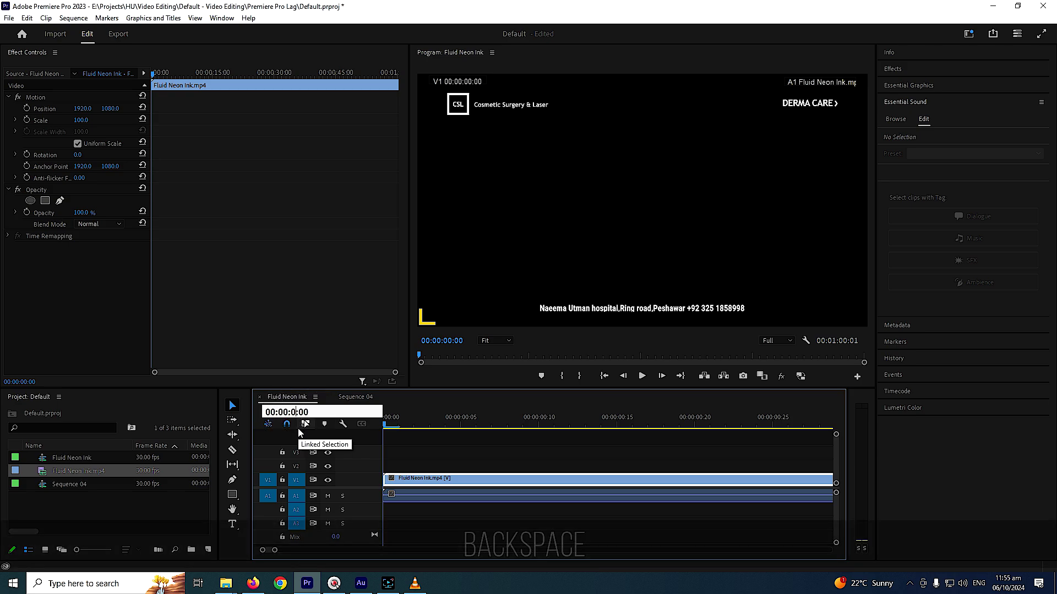
type("2")
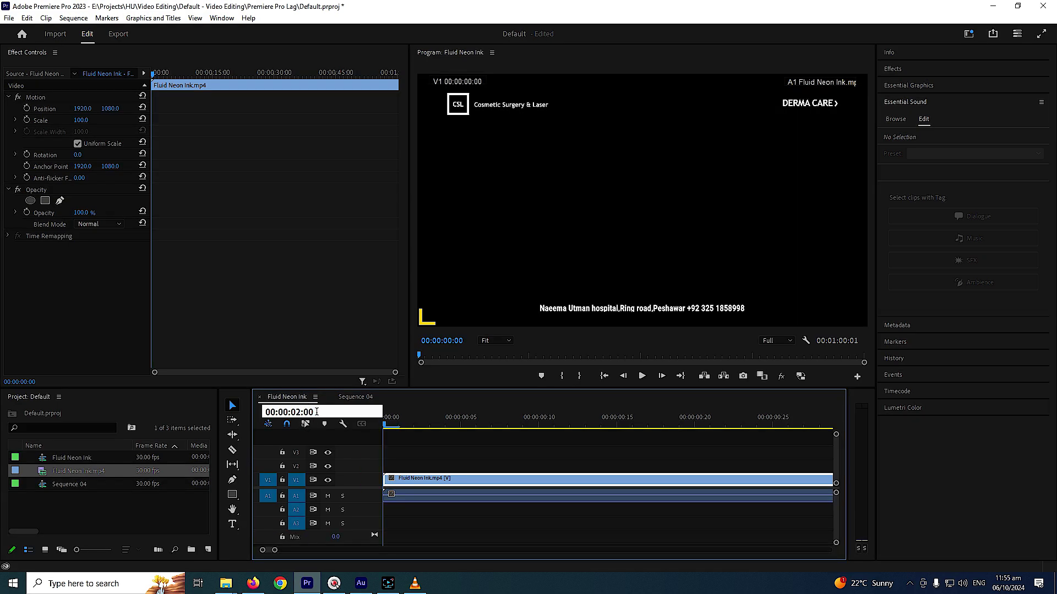
double_click(316, 411)
type("02")
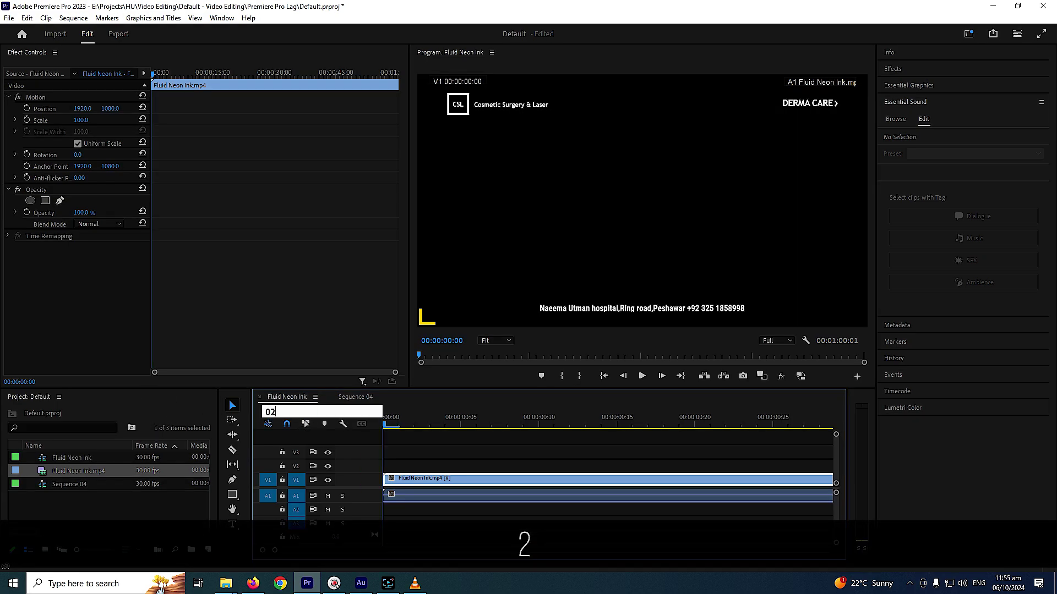
type("00")
key("Return")
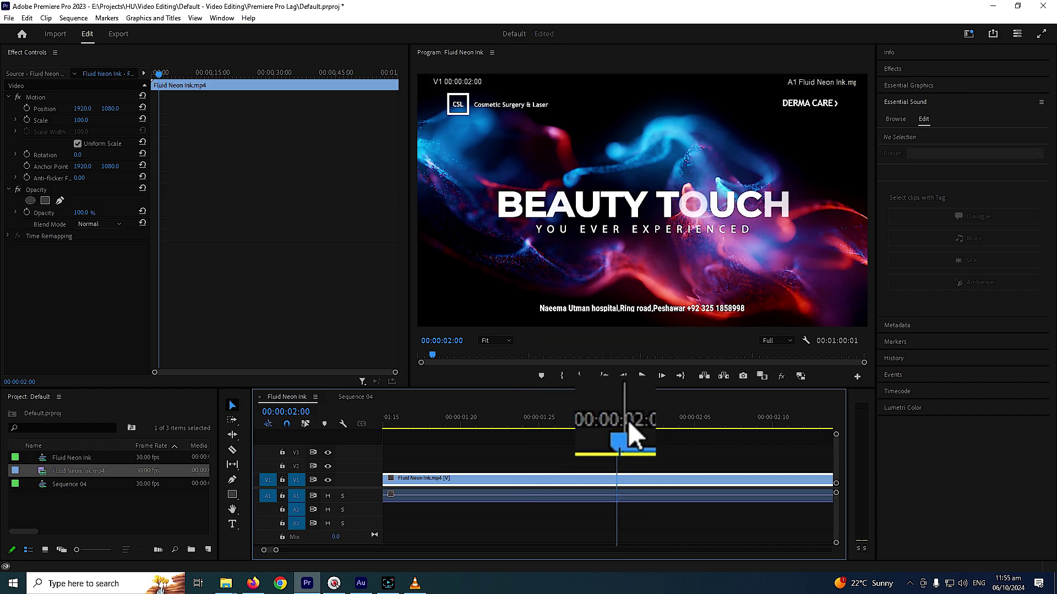
- Send the playhead to the 2-second mark using the shorthand timecode "02." with a single period
left_click(281, 411)
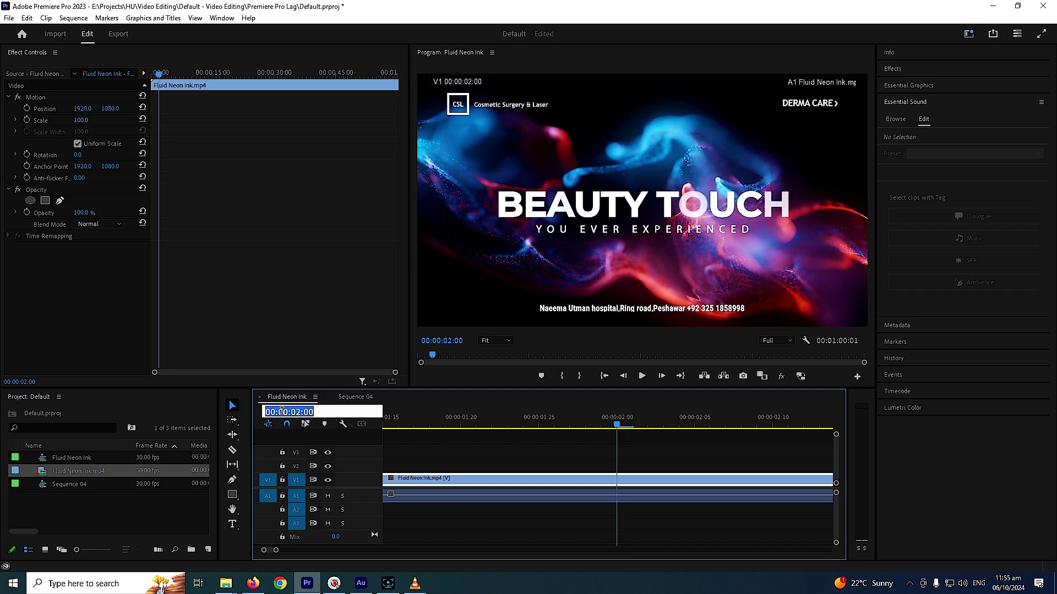
type("02")
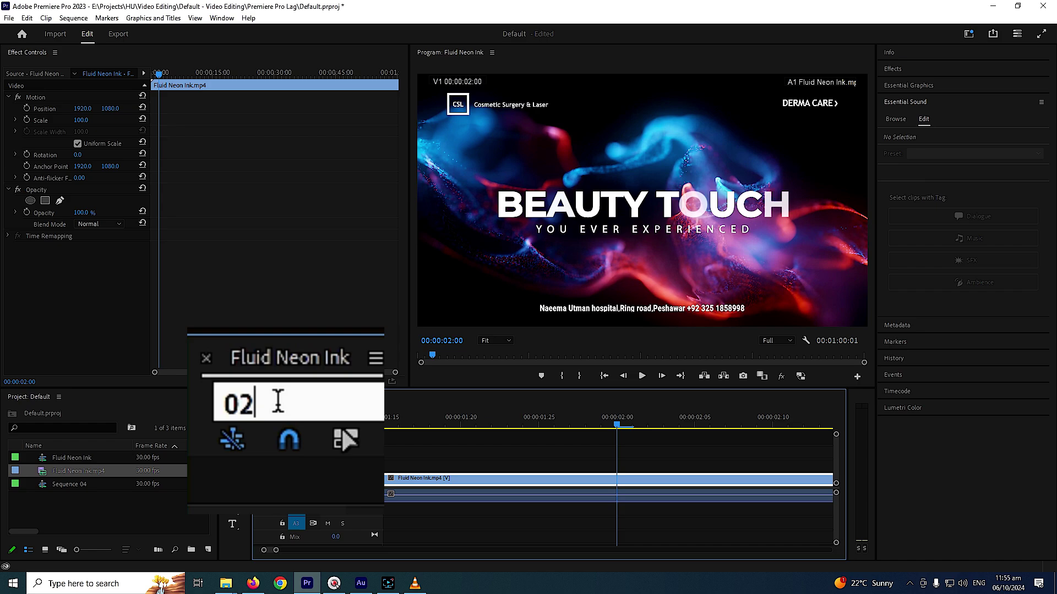
type(".")
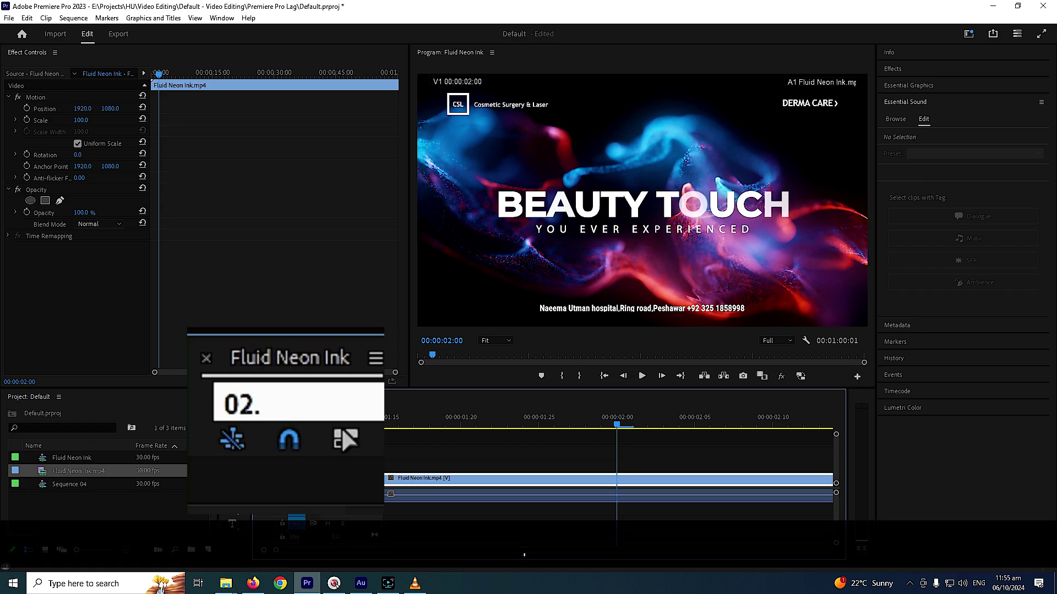
key("Return")
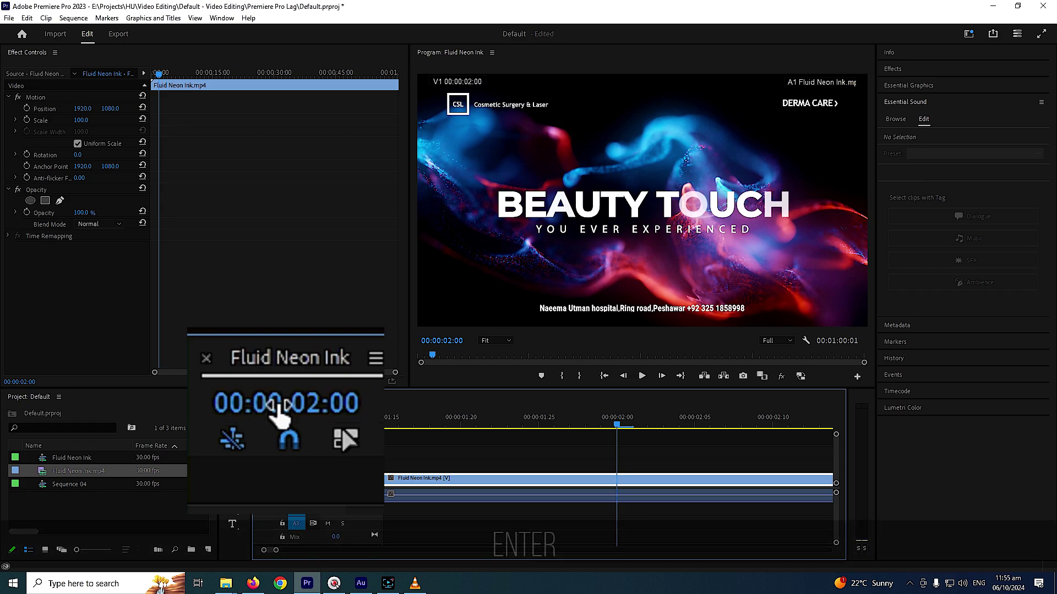
- Send the playhead to the 2-minute mark using the shorthand timecode "02.." with two periods
left_click(327, 405)
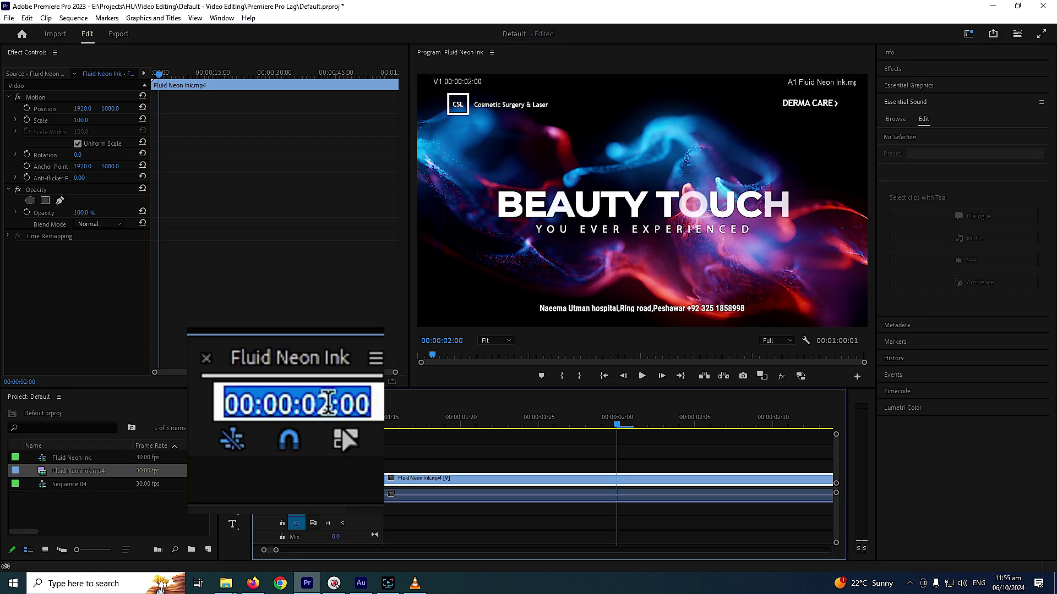
type("02")
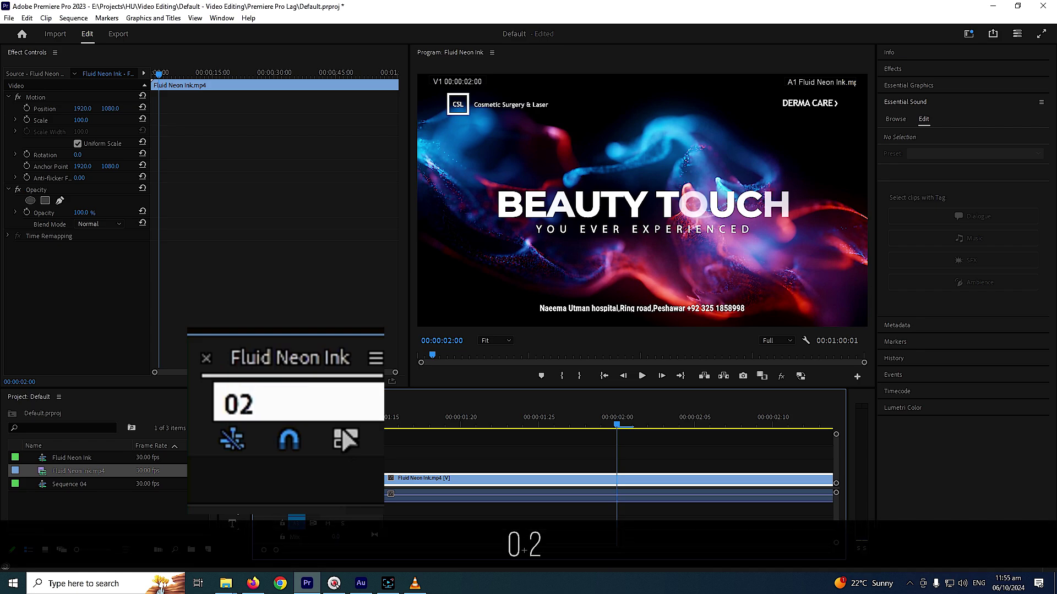
type("..")
key("Return")
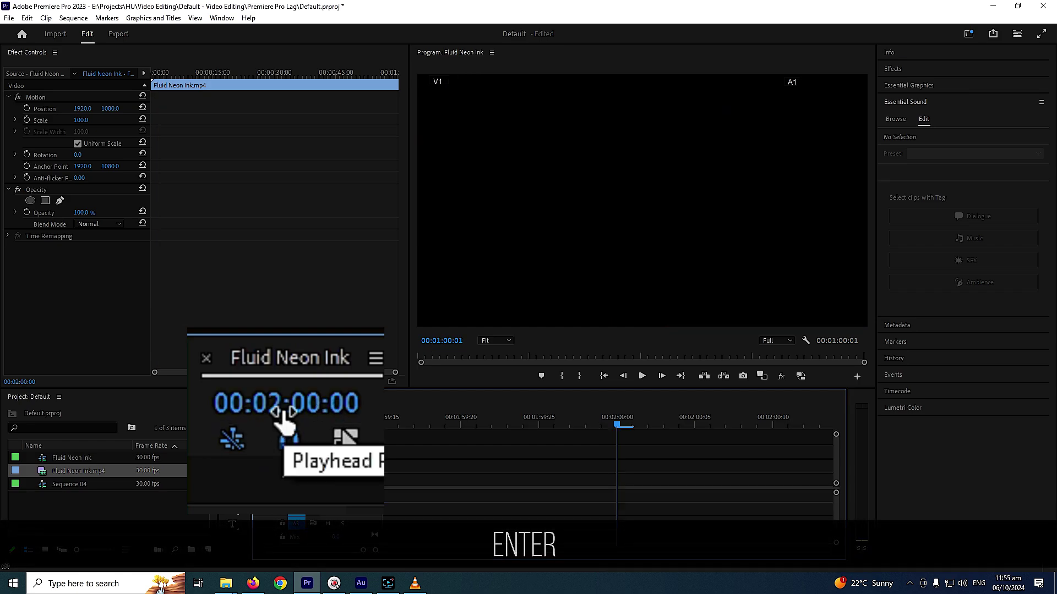
- Return the playhead to the sequence start and move it to 00:00:01:01 by entering the frame number 31
left_click(602, 376)
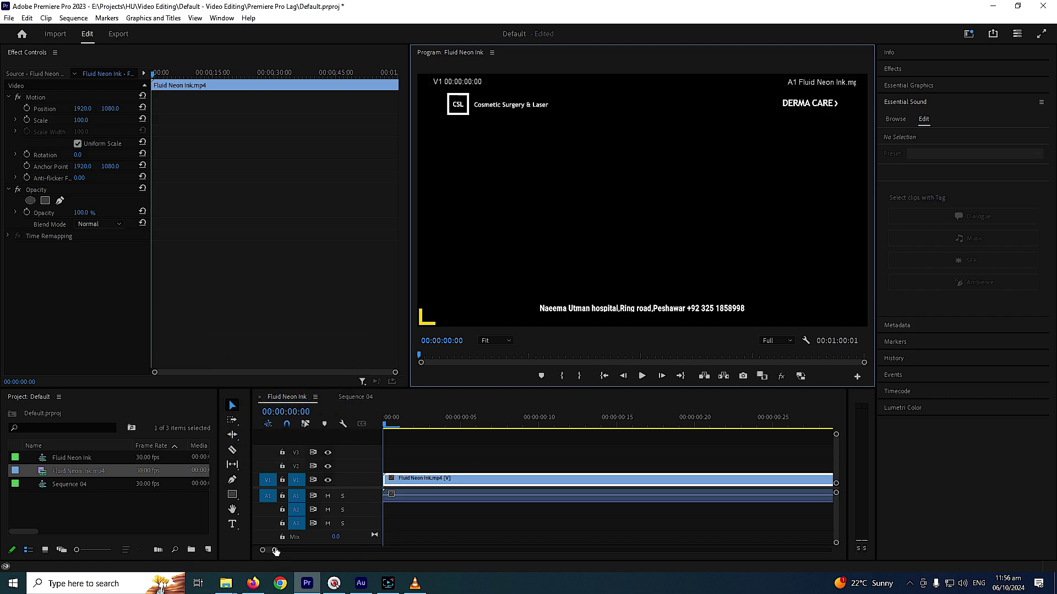
left_click_drag(275, 551, 465, 550)
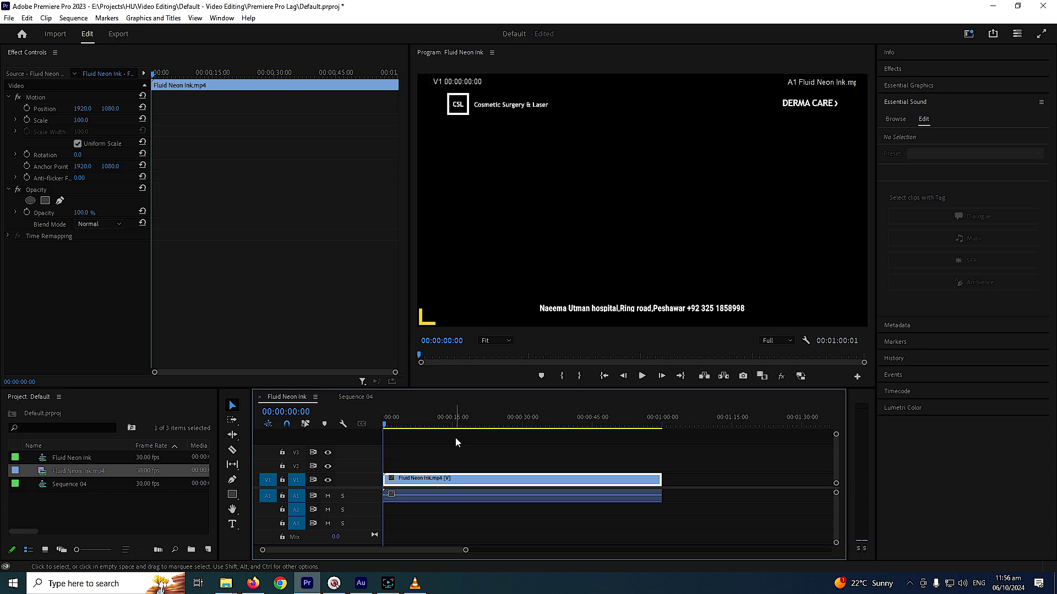
left_click(306, 412)
type("31")
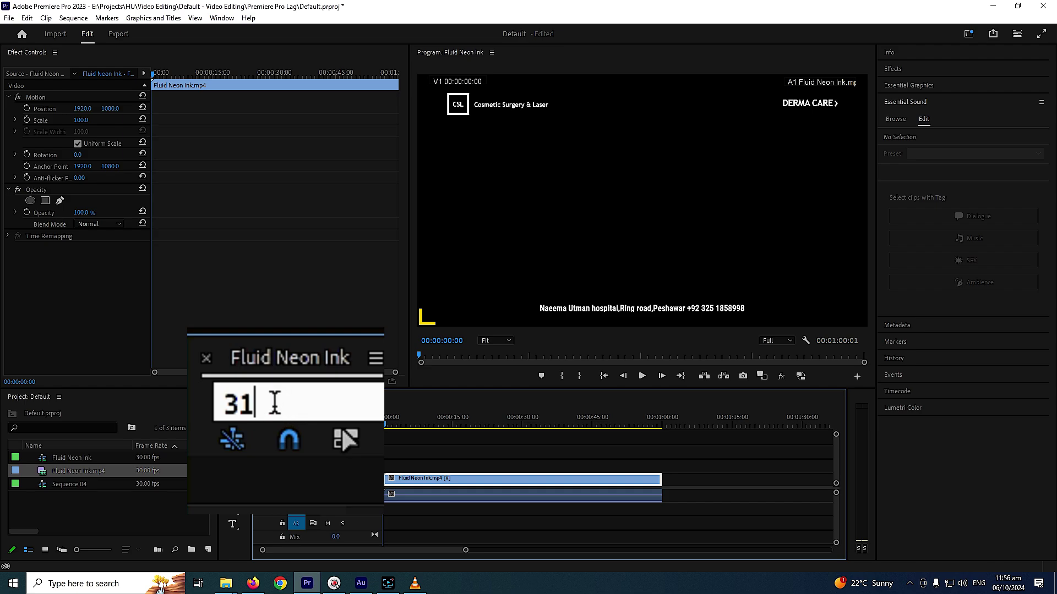
key("Return")
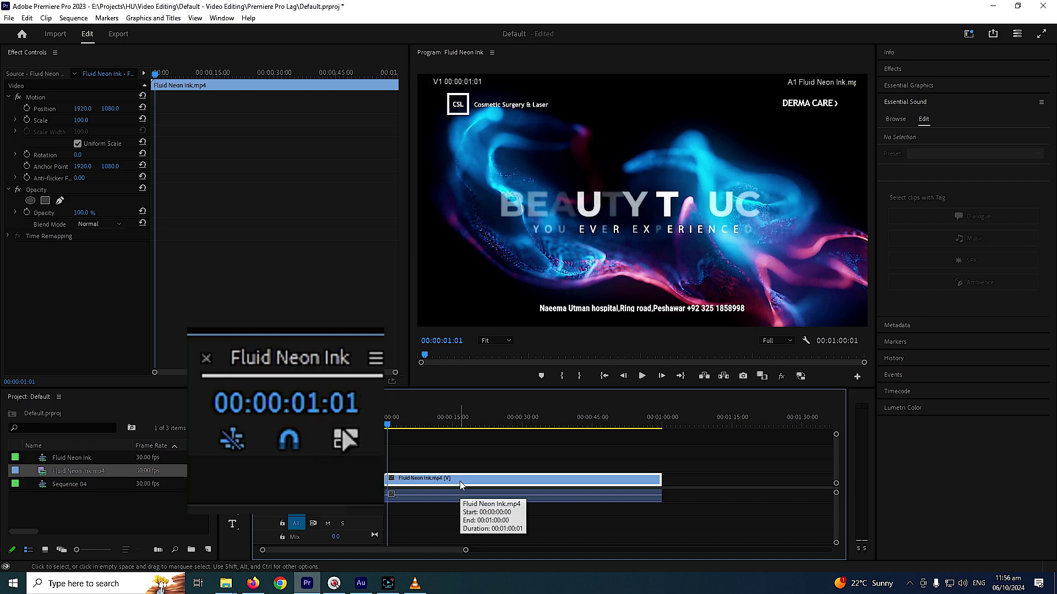
left_click(262, 412)
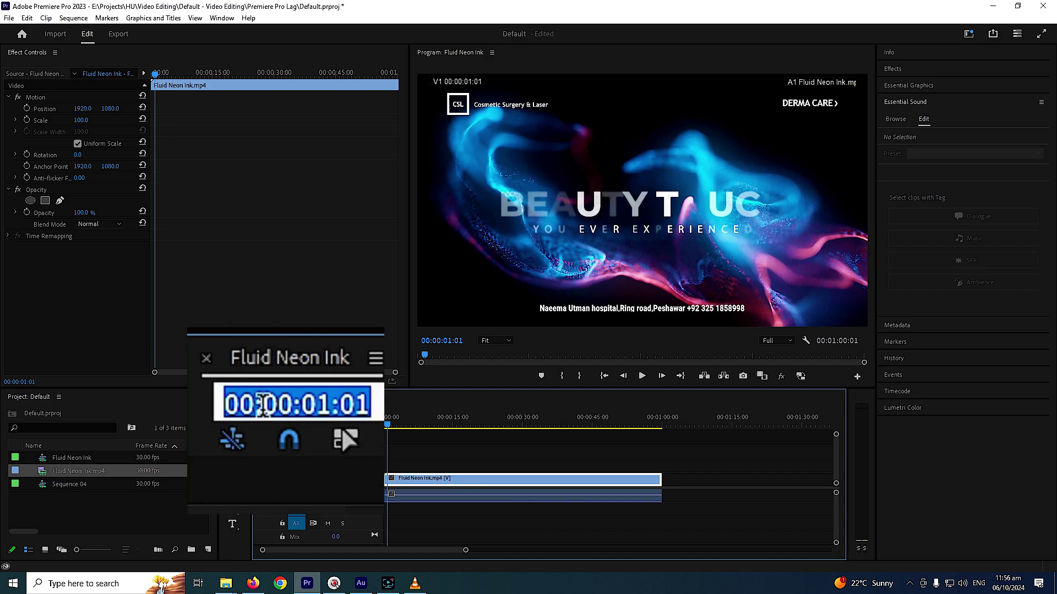
type("31")
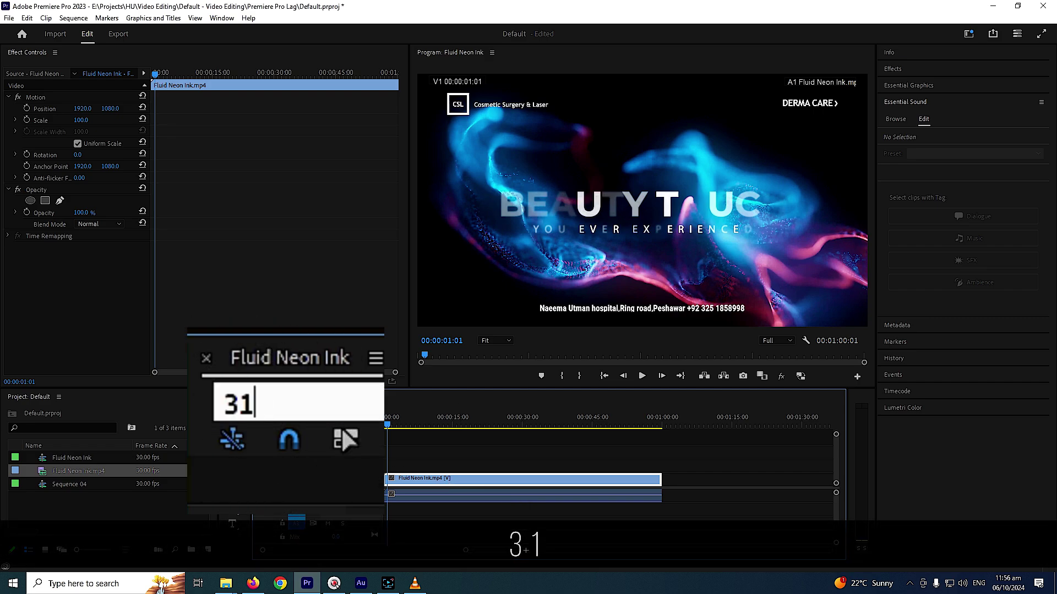
key("Return")
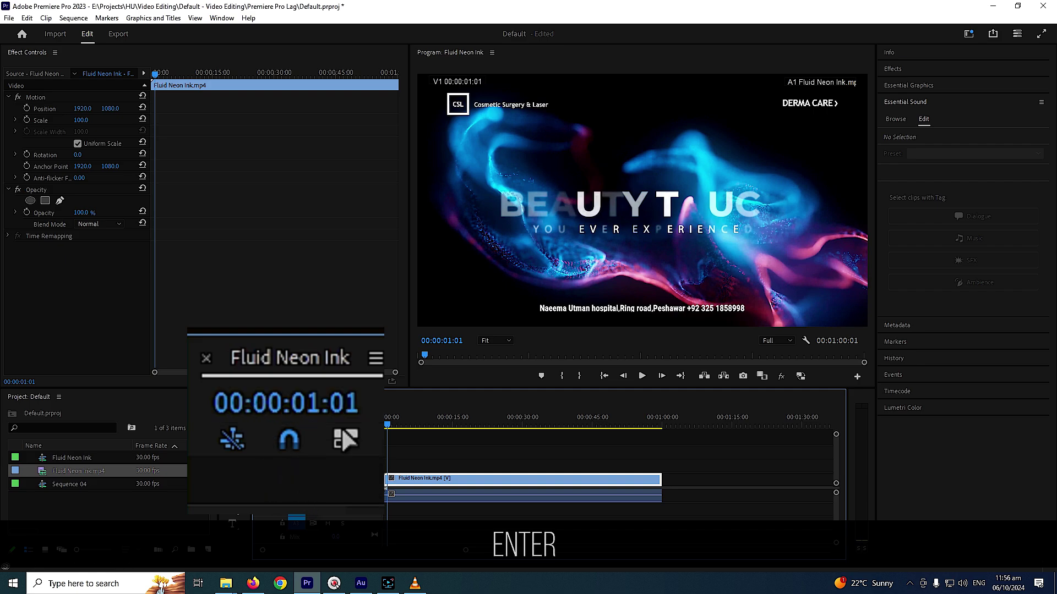
- Advance the playhead 15 frames from its current position using the relative value +15
left_click(271, 410)
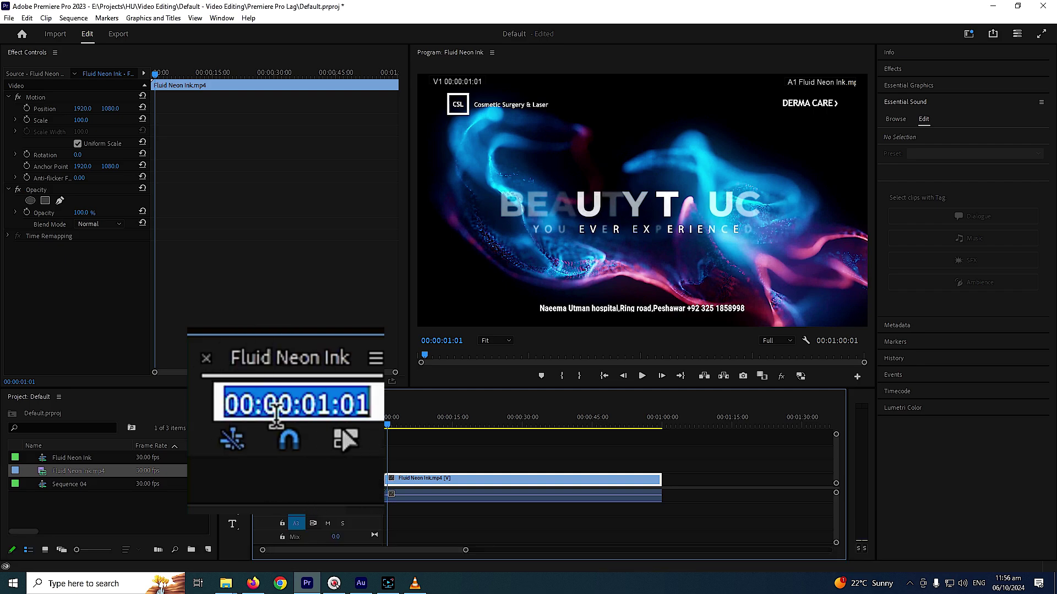
type("+")
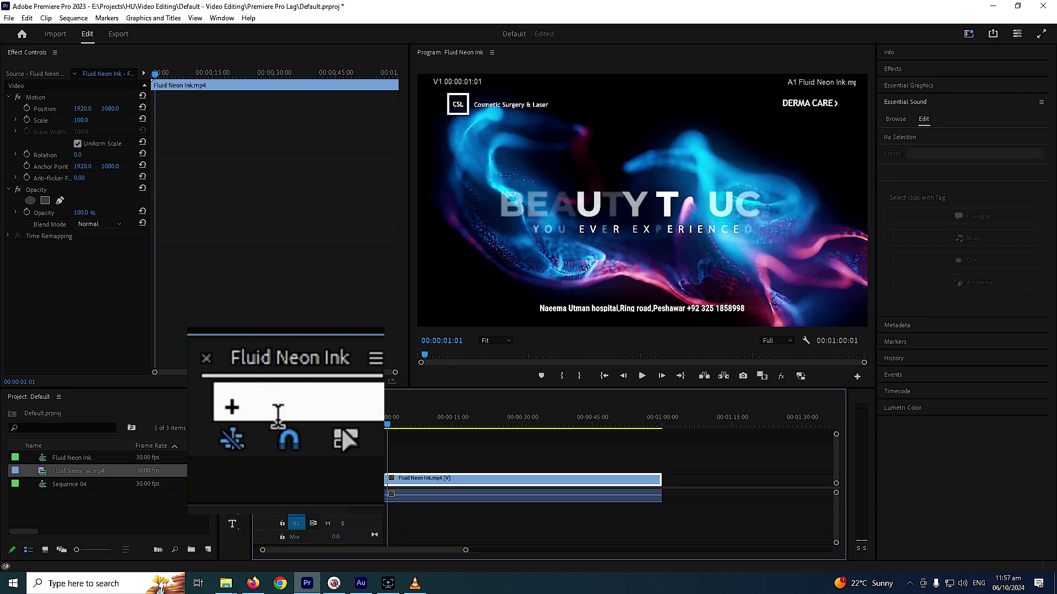
type("15")
key("Return")
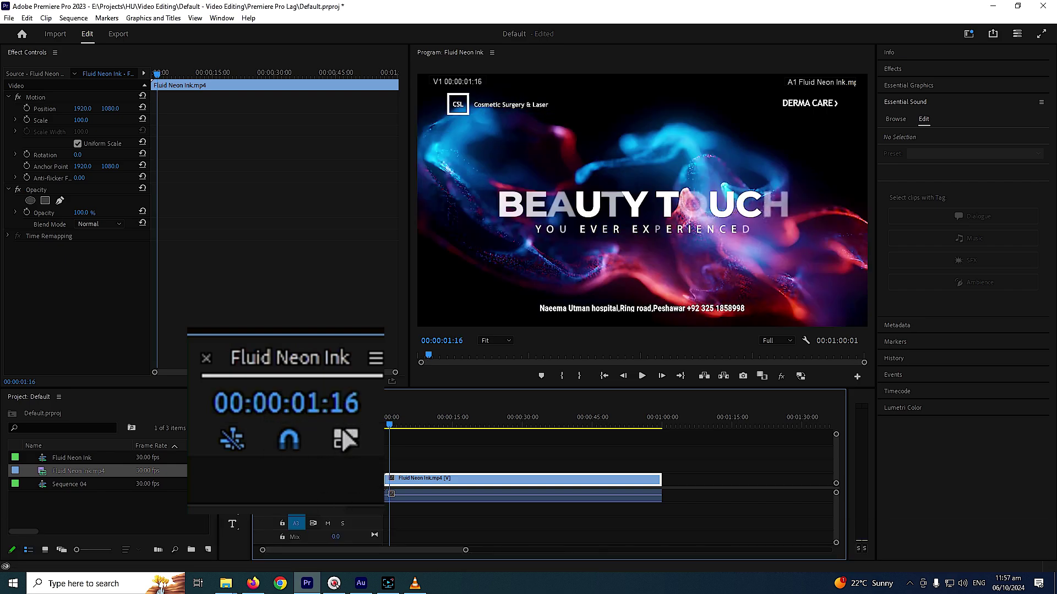
- Move the playhead back 15 frames from its current position using the relative value -15
left_click(332, 408)
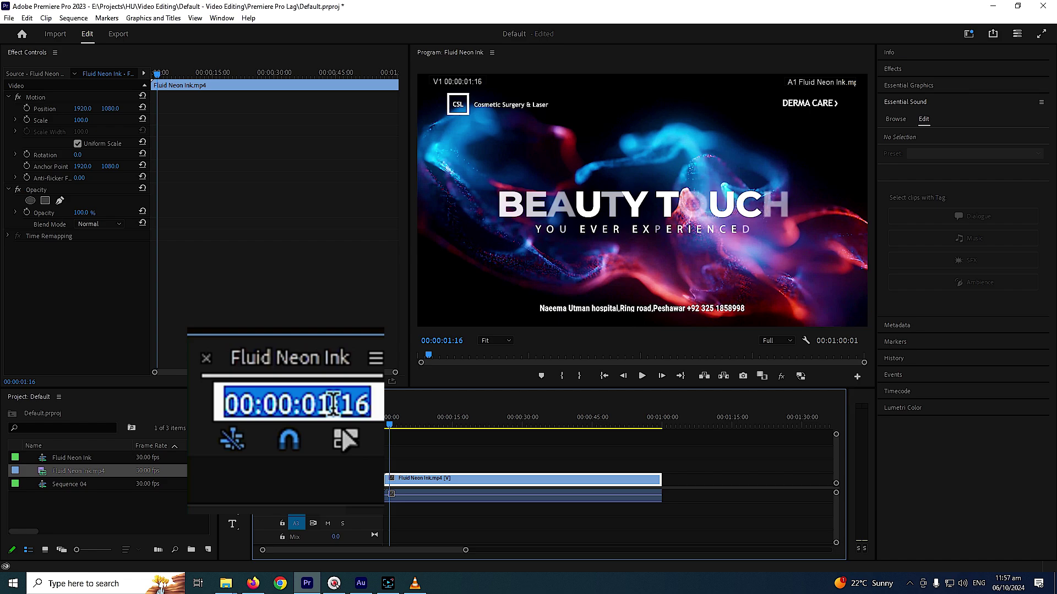
type("-")
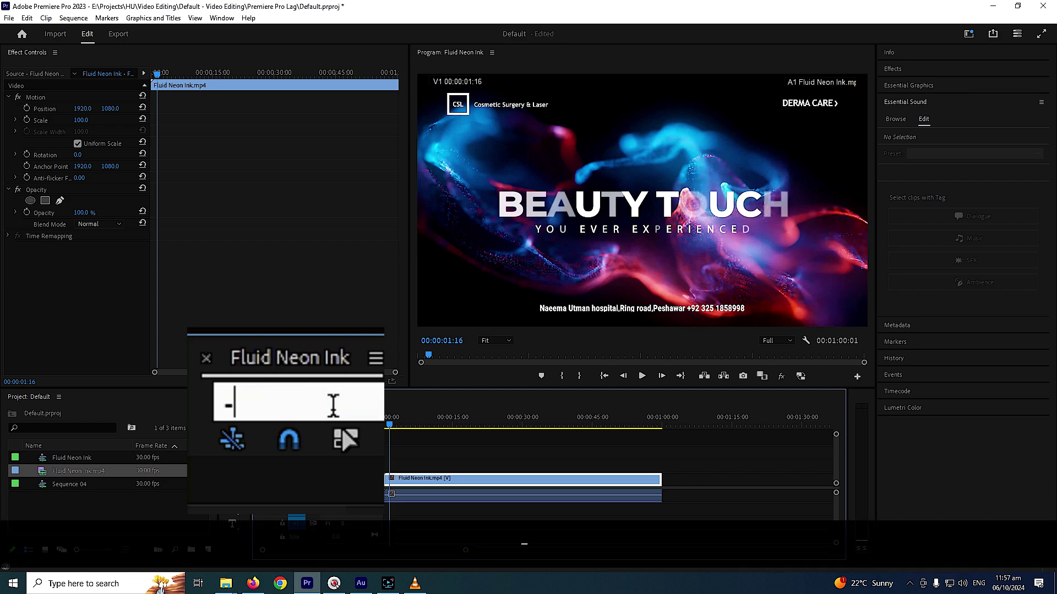
type("15")
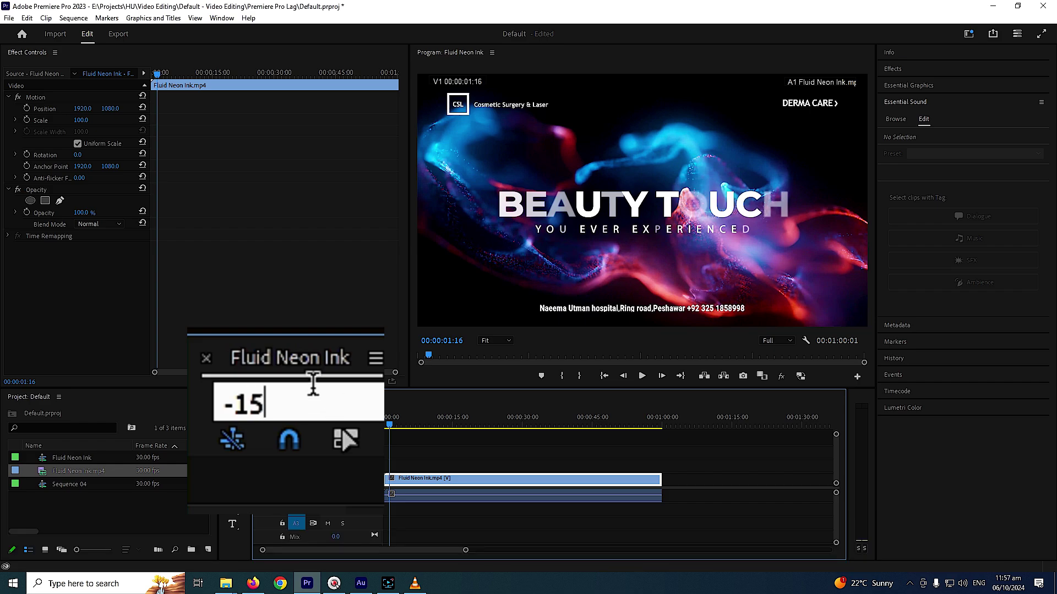
key("Return")
- Send the playhead from its current position to the 2-minute mark by entering the shorthand "02.."
left_click(284, 410)
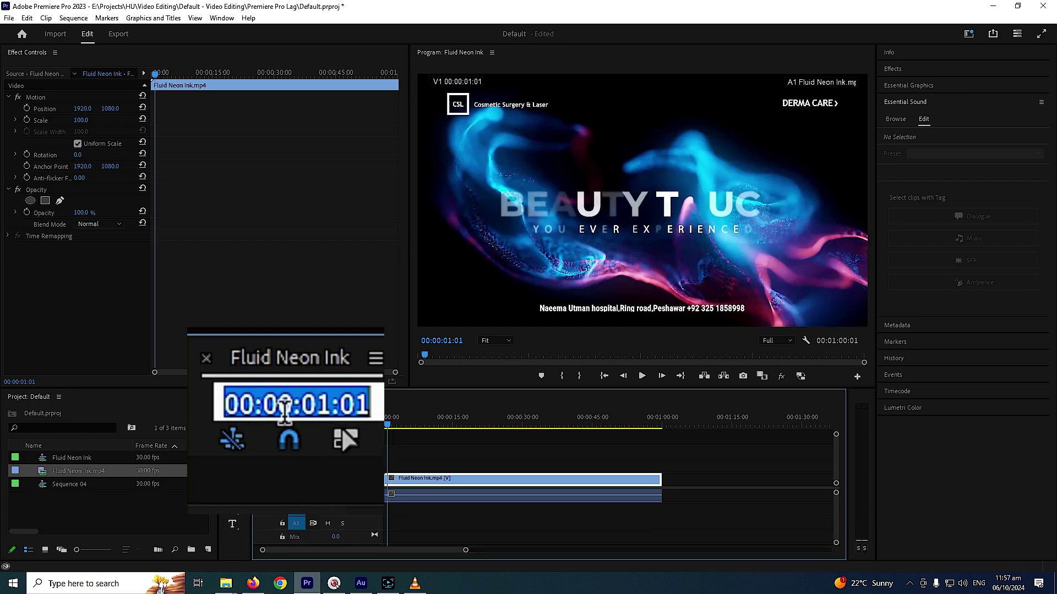
type("02")
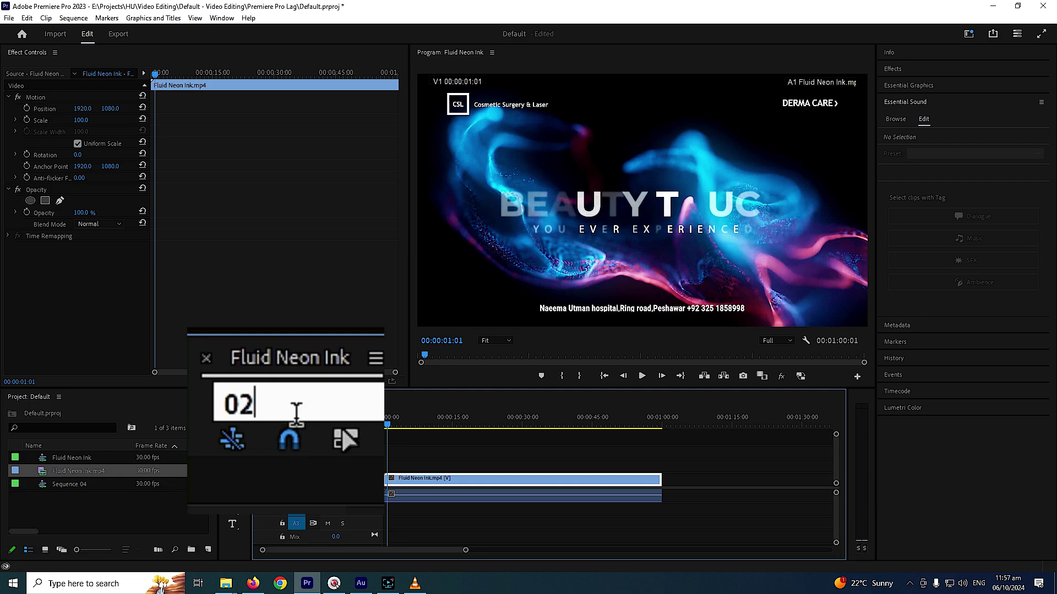
type("..")
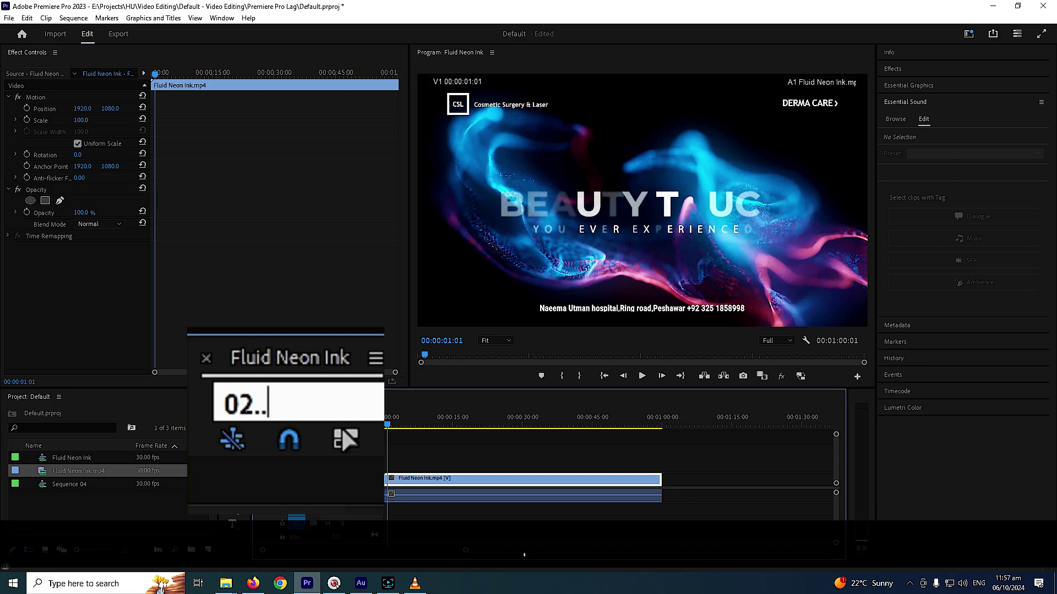
key("Return")
- Try to send the playhead to the 1-hour mark using the shorthand timecode "01..." with three periods
left_click(252, 407)
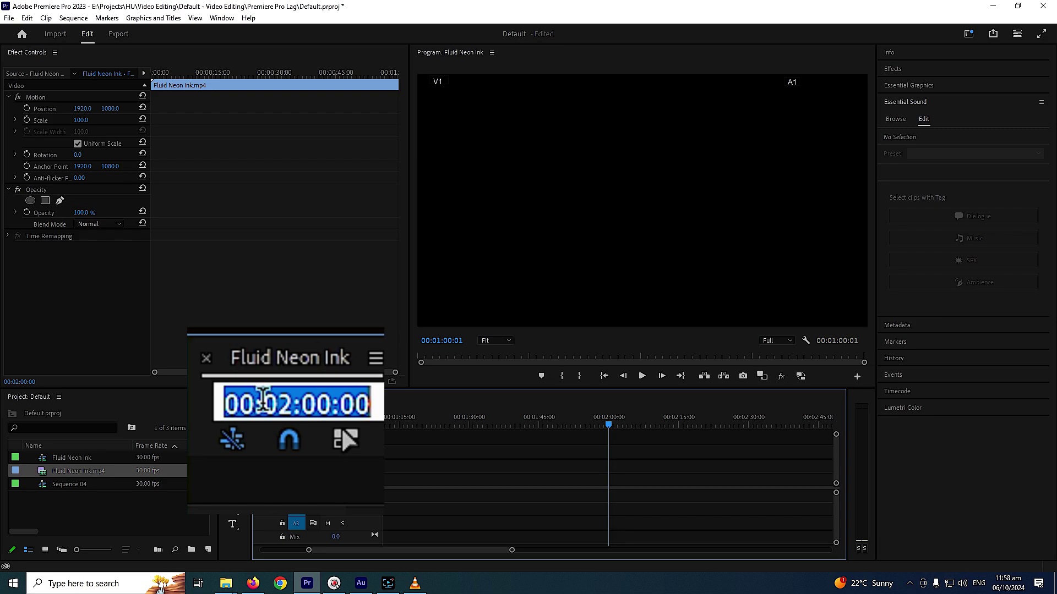
type("01")
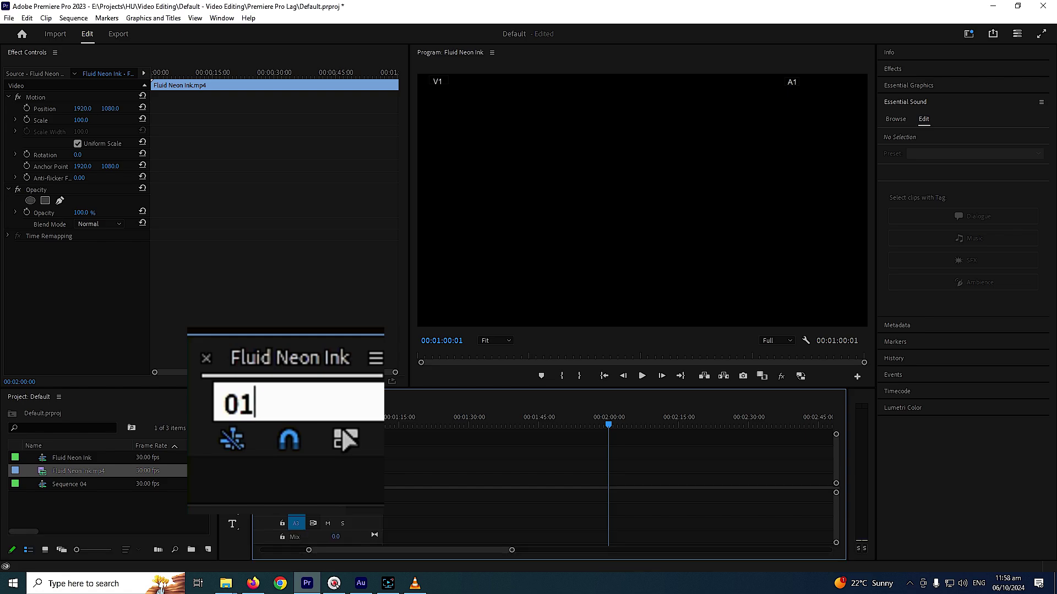
type(".")
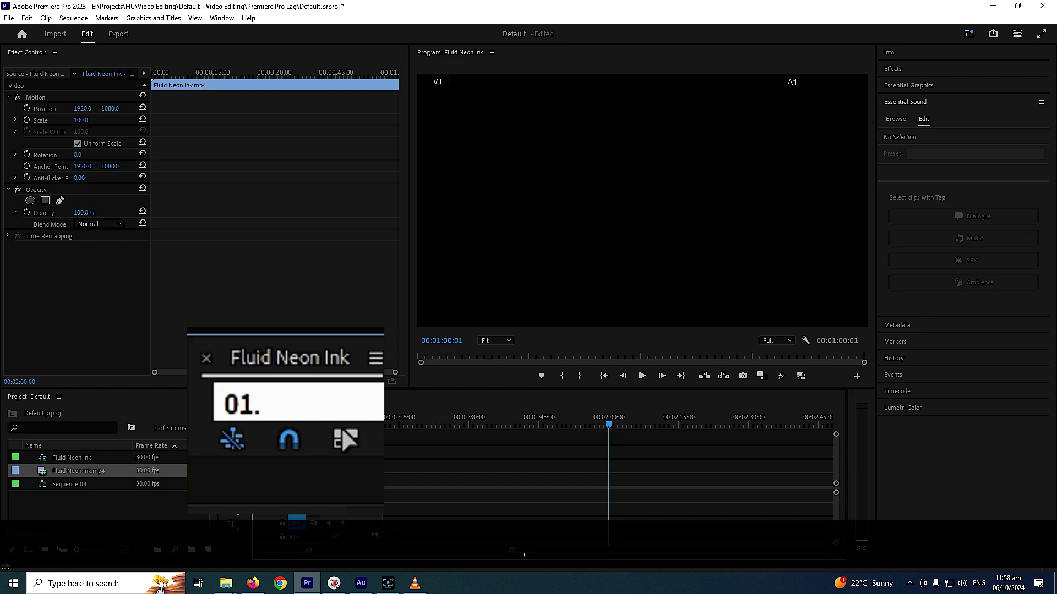
type(".")
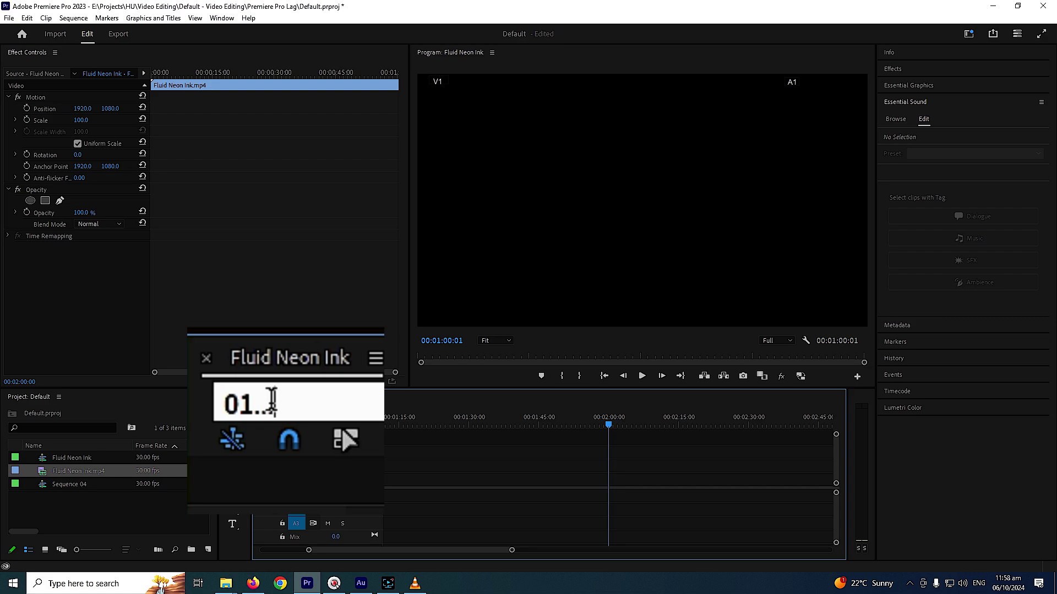
key("Return")
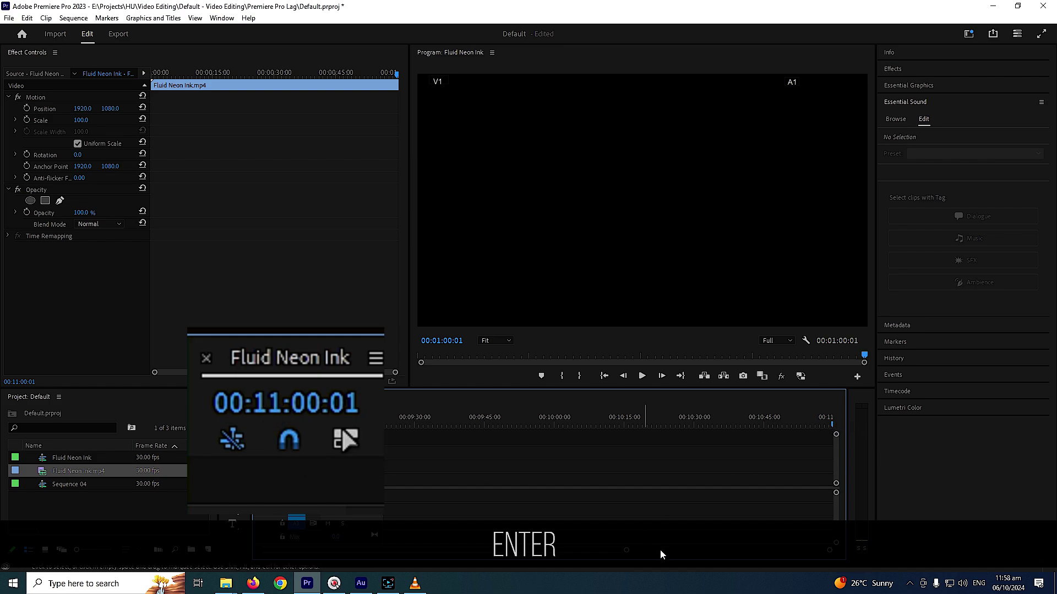
- Try to send the playhead to the 2-hour mark of the Fluid Neon Ink sequence by entering the full timecode 02000000
left_click_drag(677, 550, 698, 575)
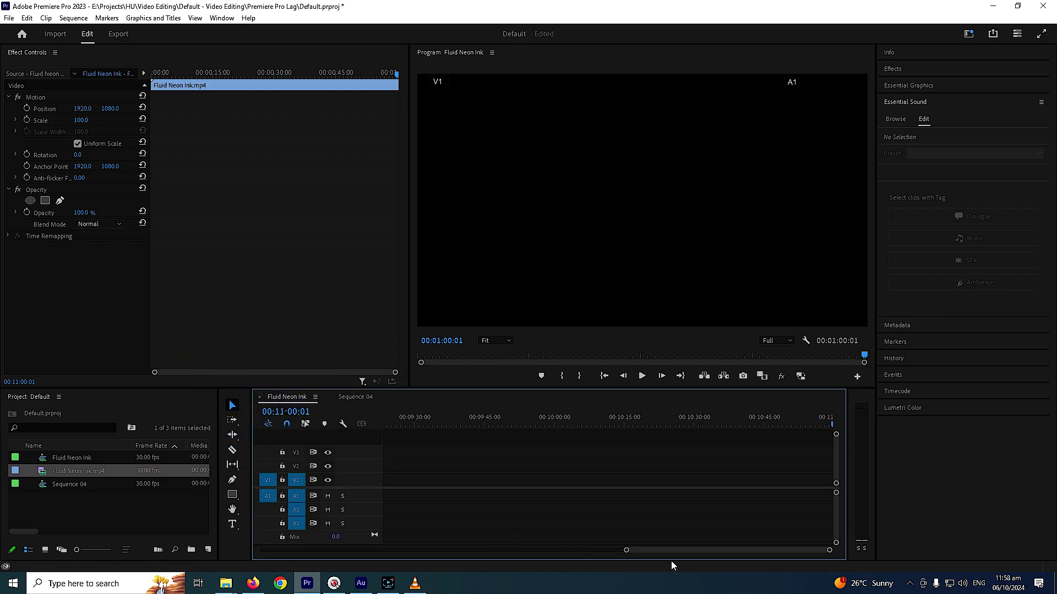
left_click_drag(667, 551, 282, 546)
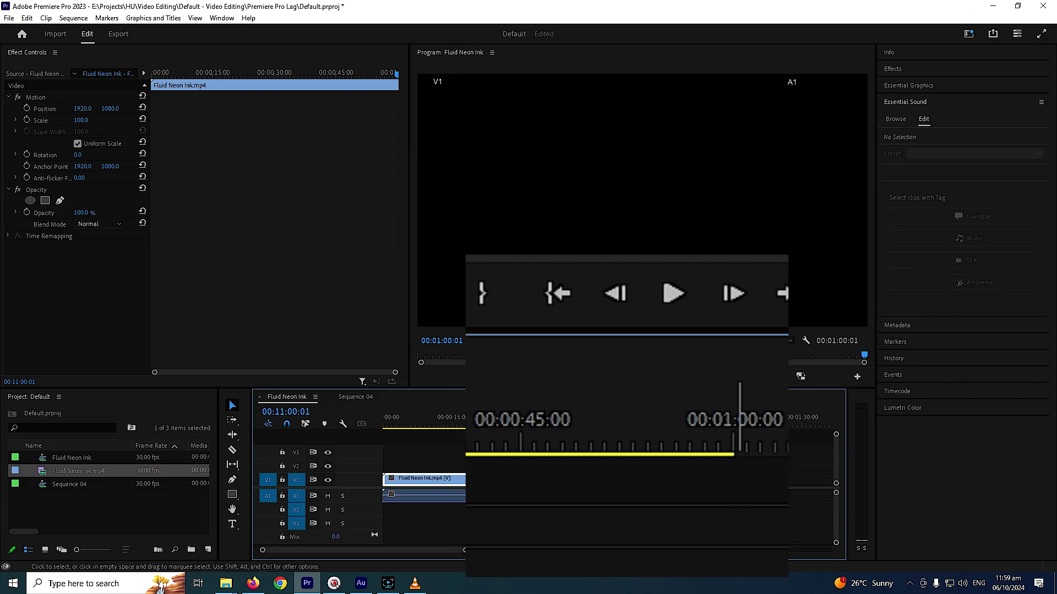
left_click_drag(445, 550, 808, 551)
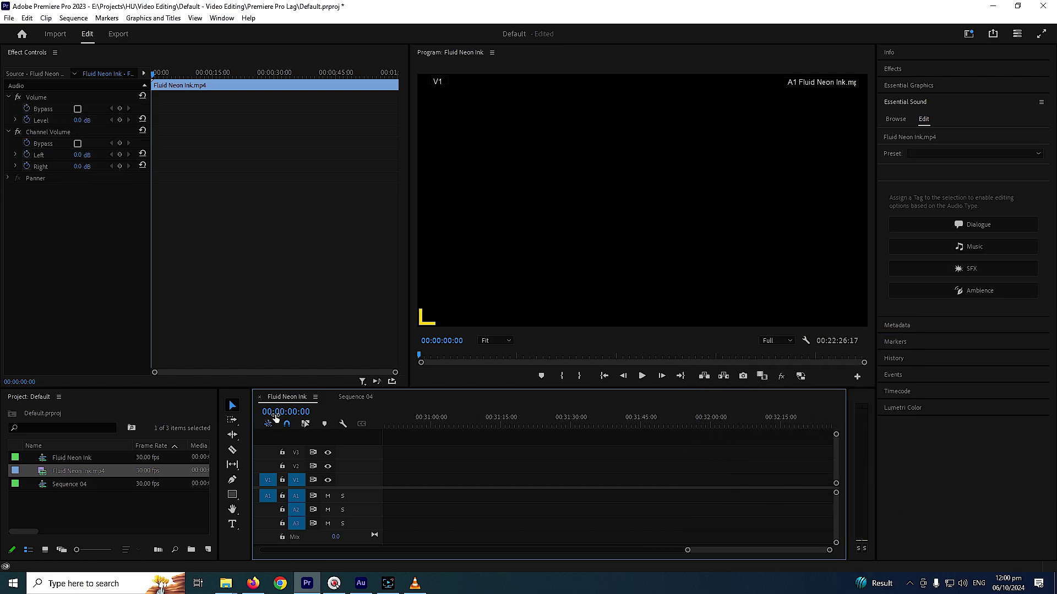
left_click(275, 411)
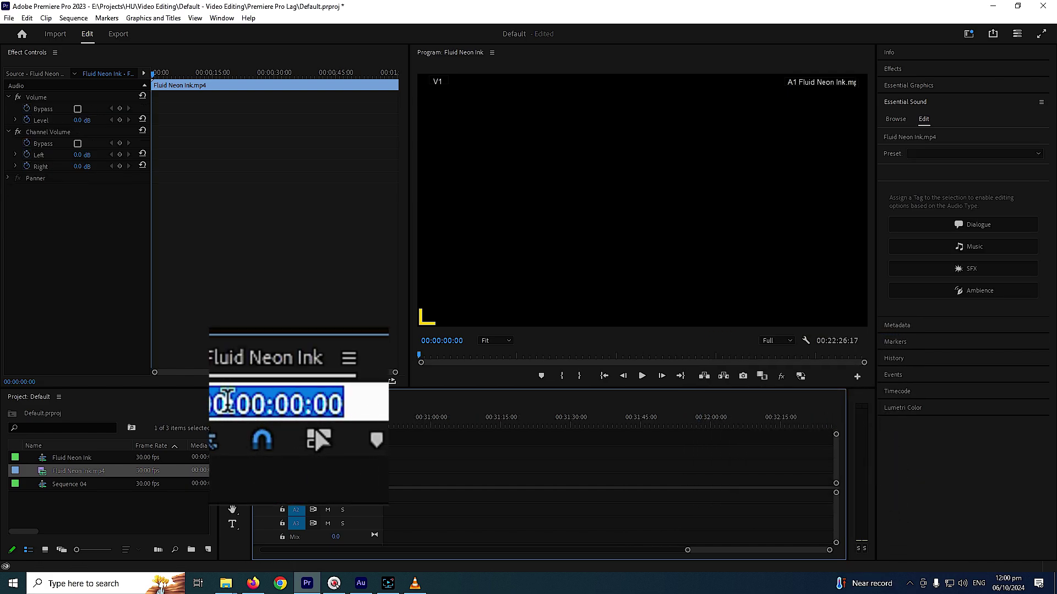
type("02")
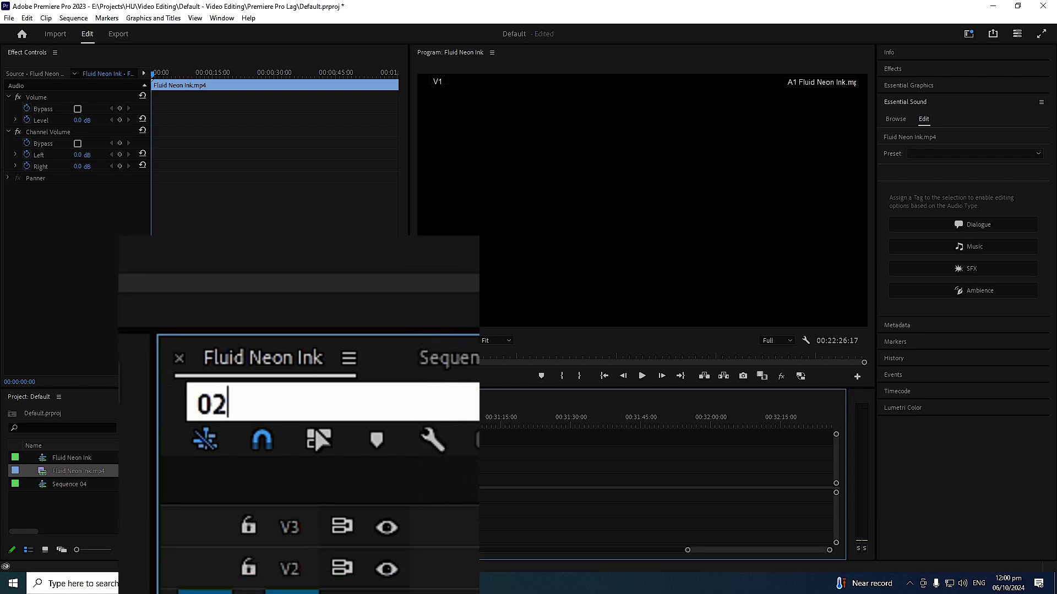
type("0000")
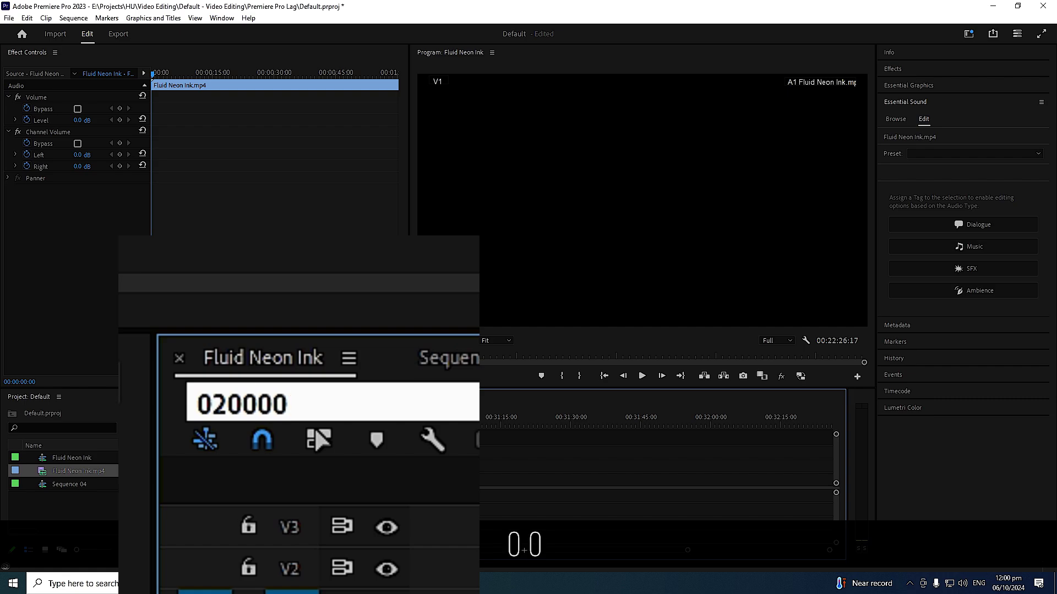
type("00")
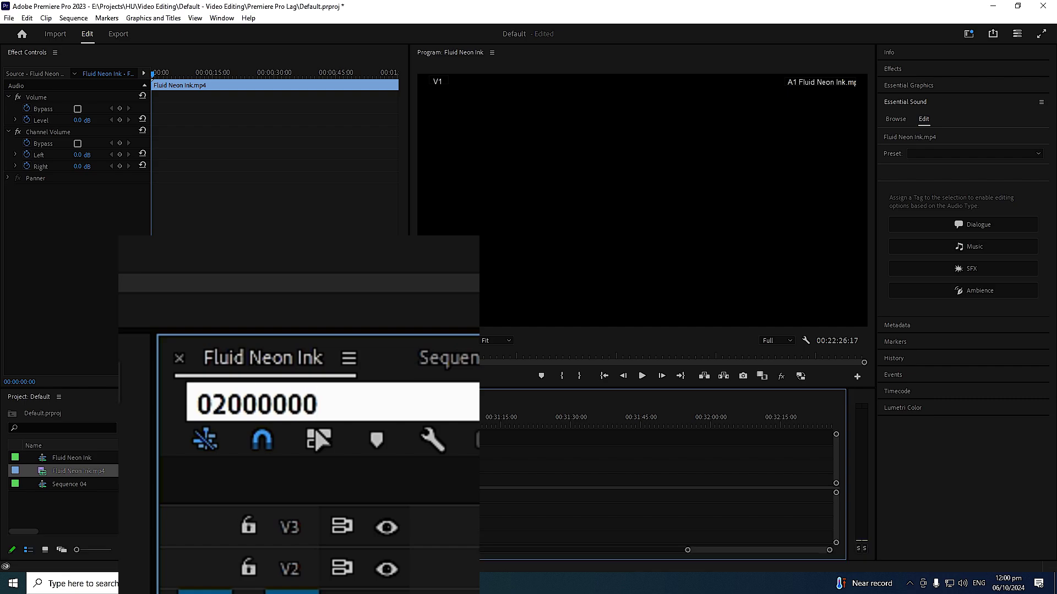
key("Return")
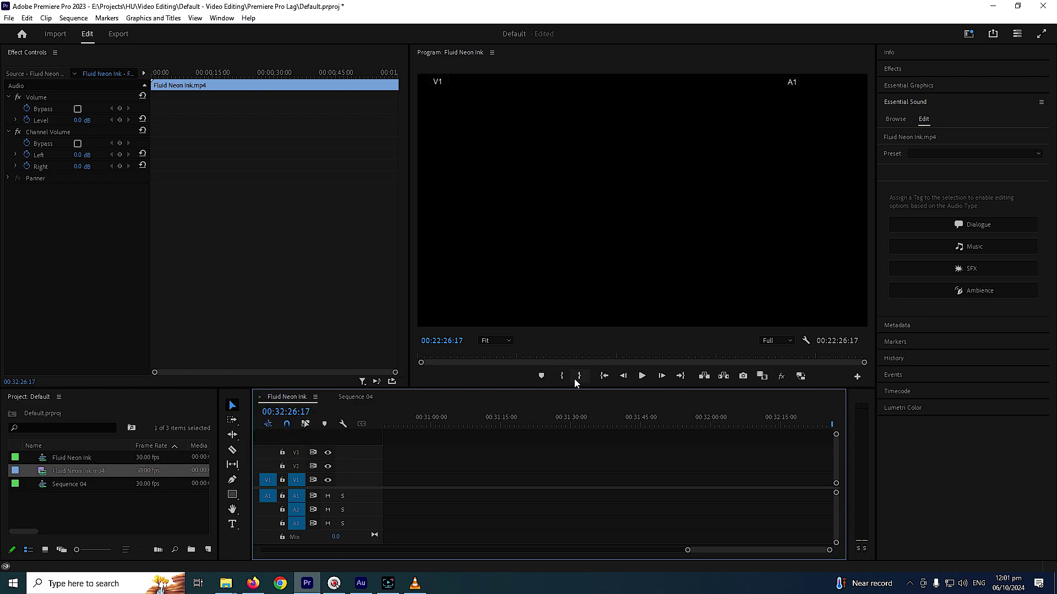
- Move the playhead to 00:00:40:00 by entering 4000 and ripple trim the end of the audio clip to that point
left_click(603, 376)
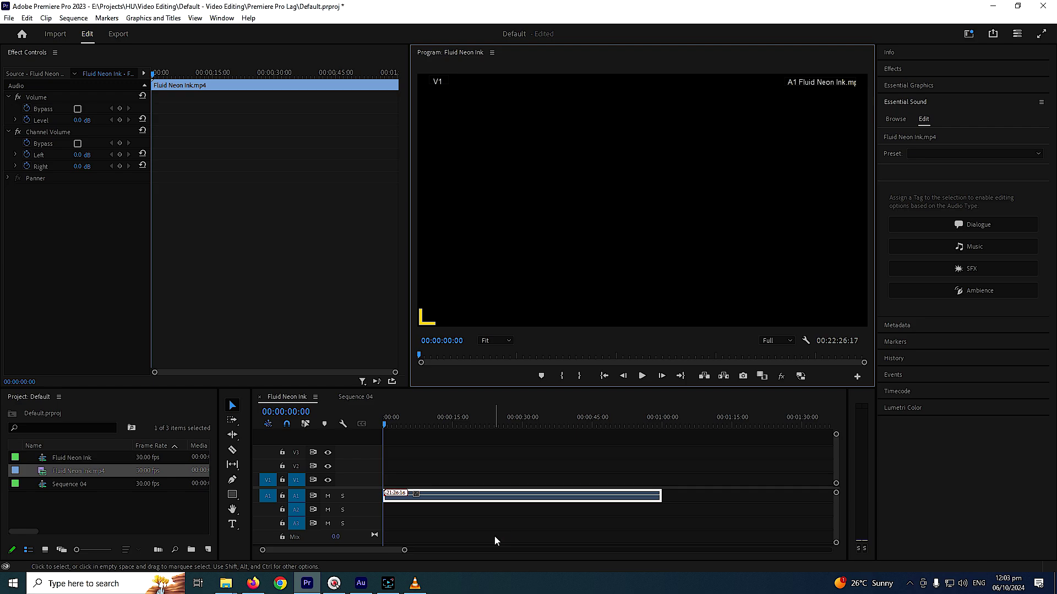
left_click(290, 413)
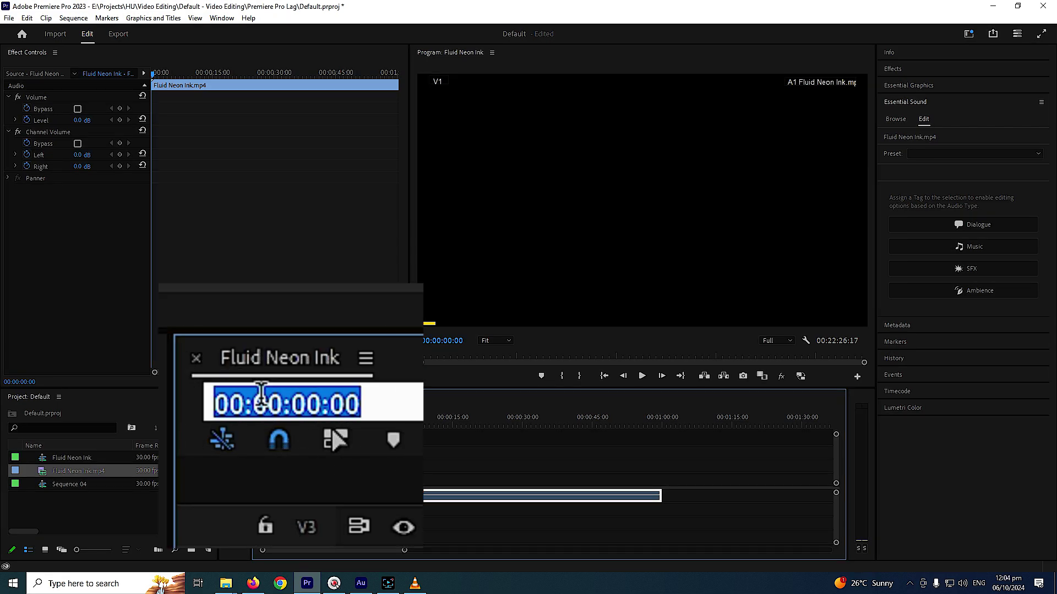
type("40")
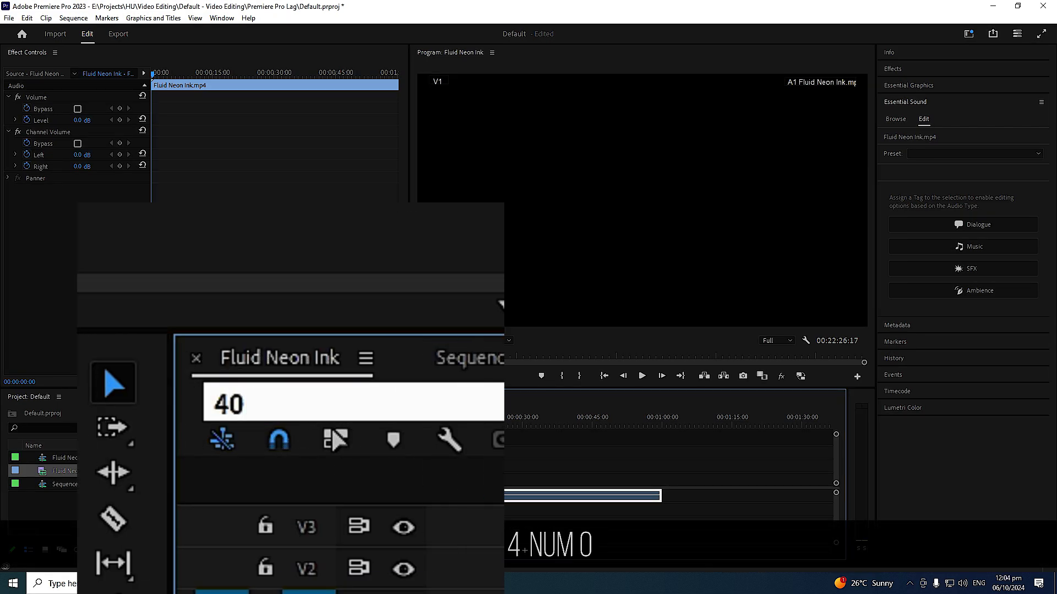
type("00")
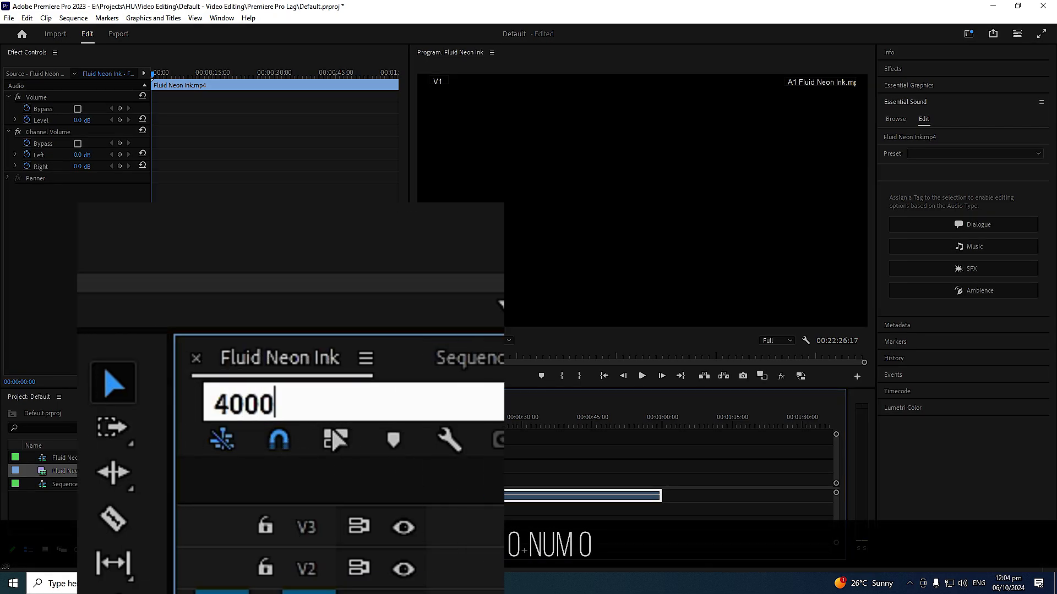
key("Return")
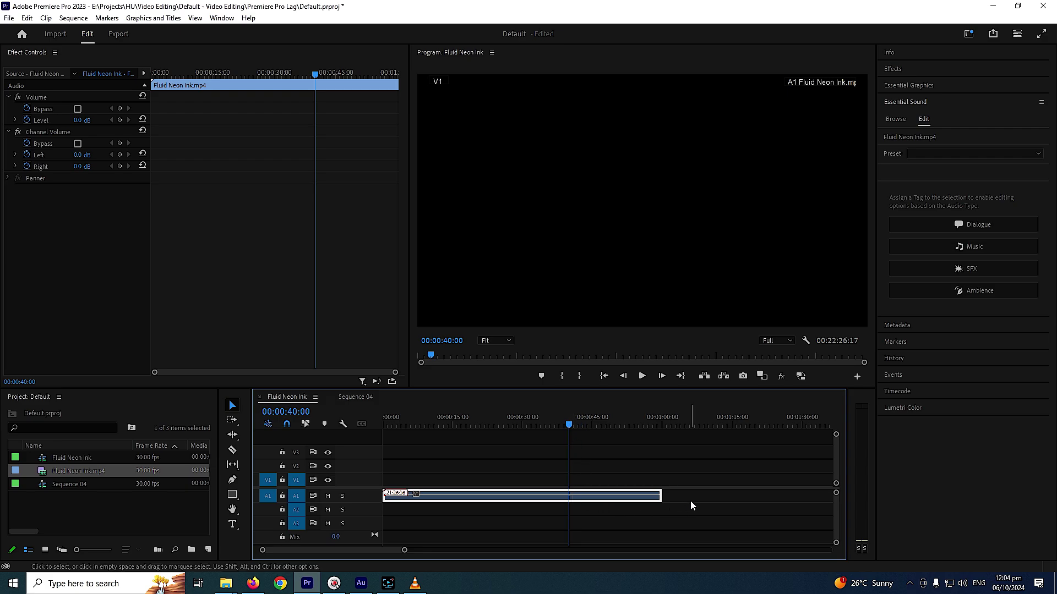
key("w")
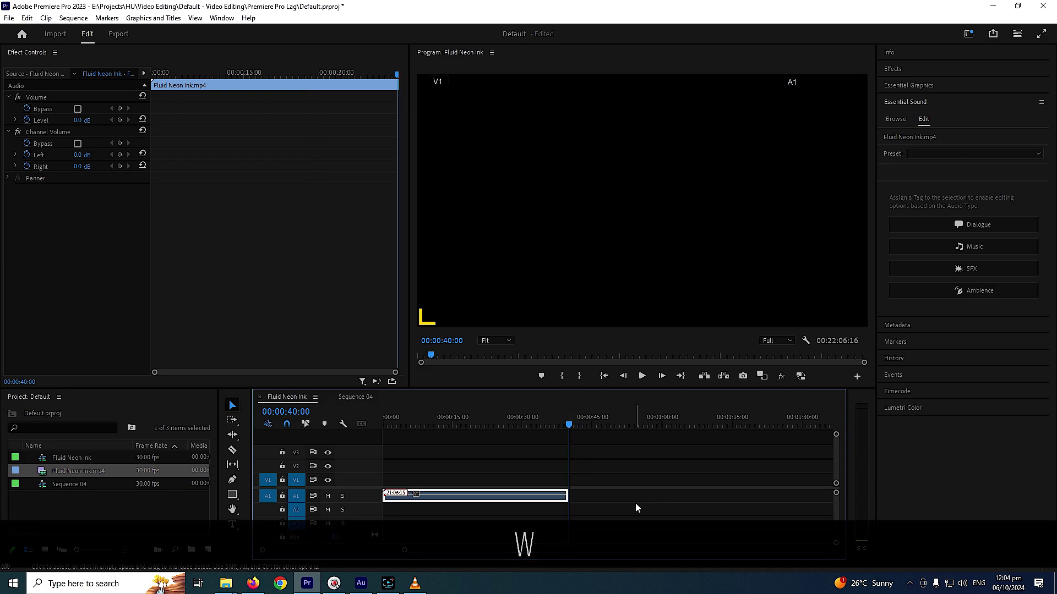
- Move the playhead to the 20-second mark with the shorthand "20." and ripple trim the audio clip's start to that point
left_click(601, 379)
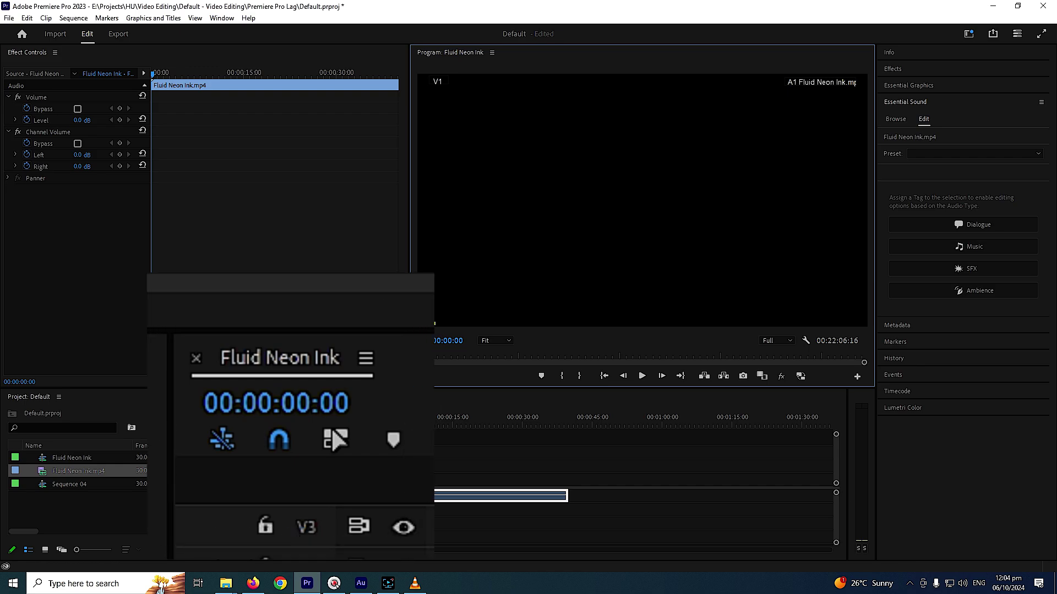
left_click(280, 387)
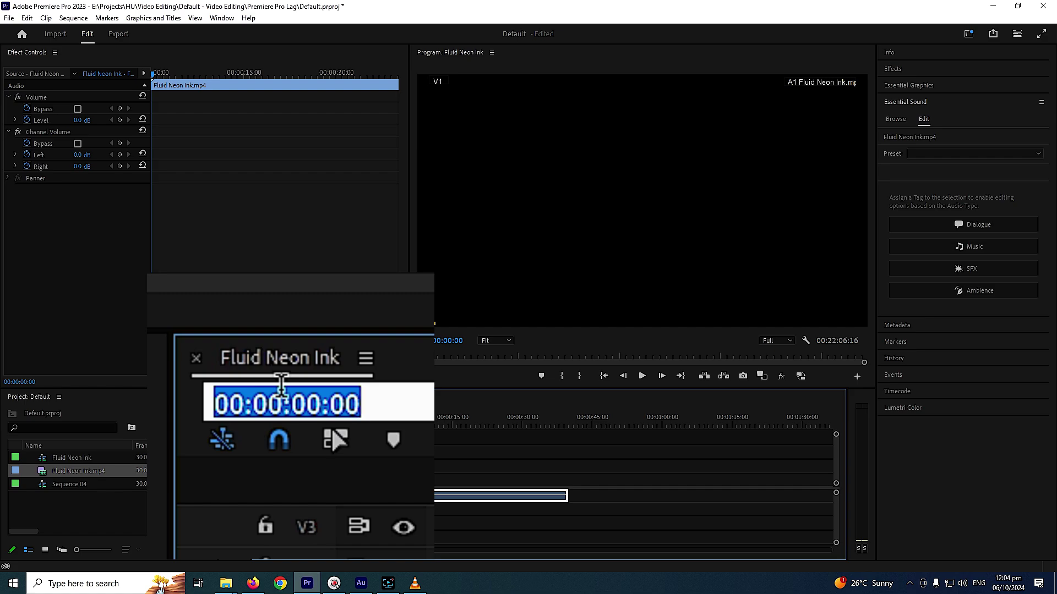
type("20")
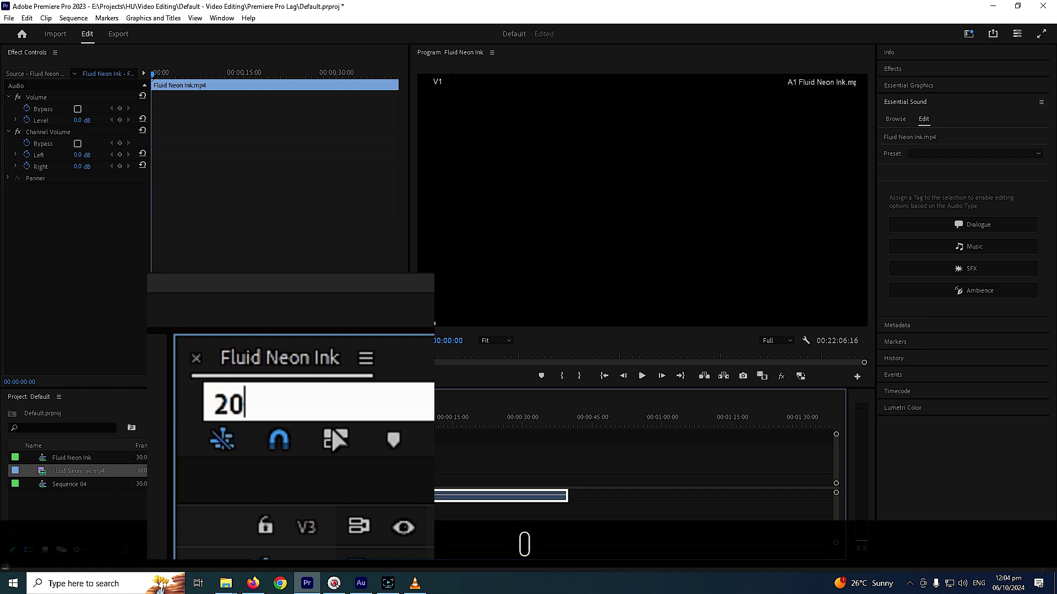
type(".")
key("Return")
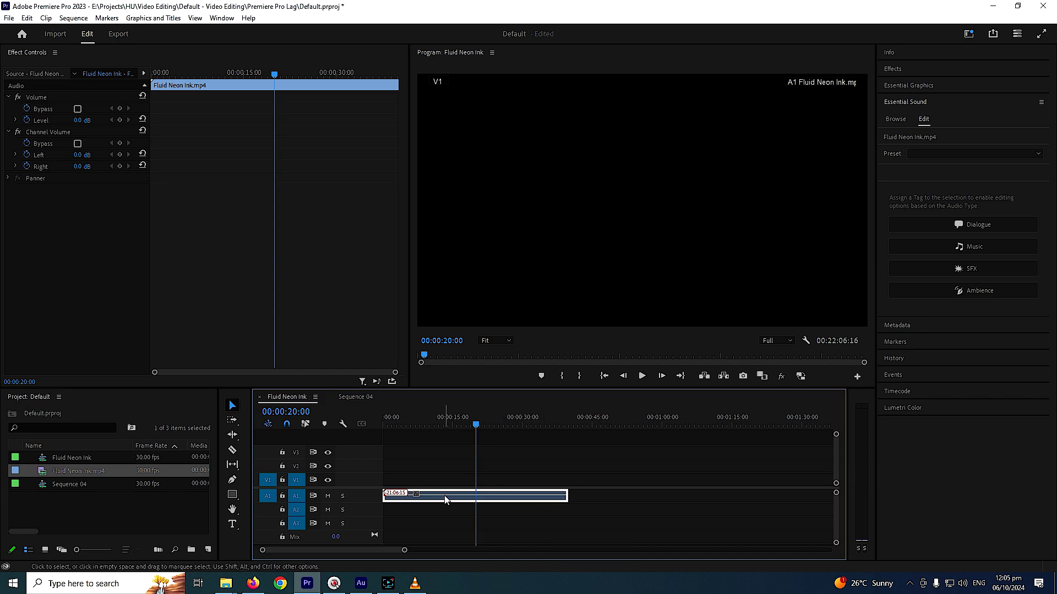
key("q")
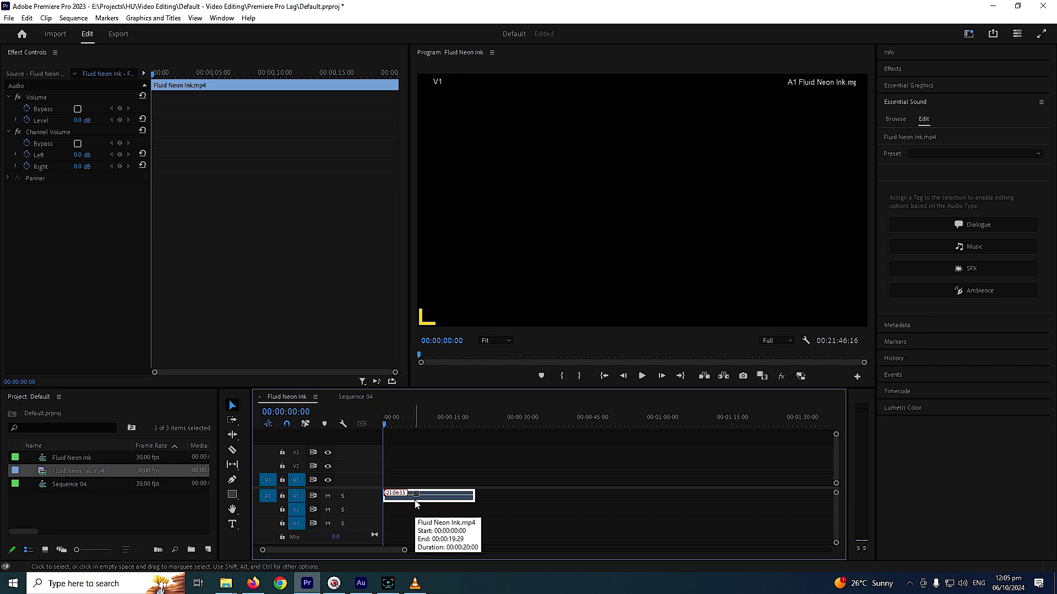
- Advance the playhead 2 seconds from the sequence start using the relative value +0200
left_click(297, 412)
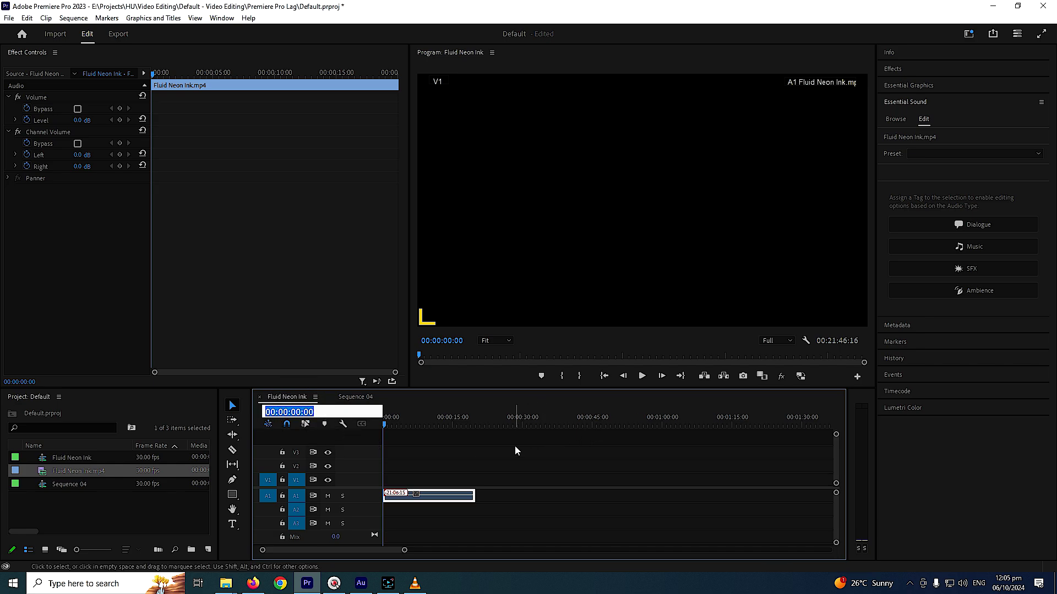
type("+0200")
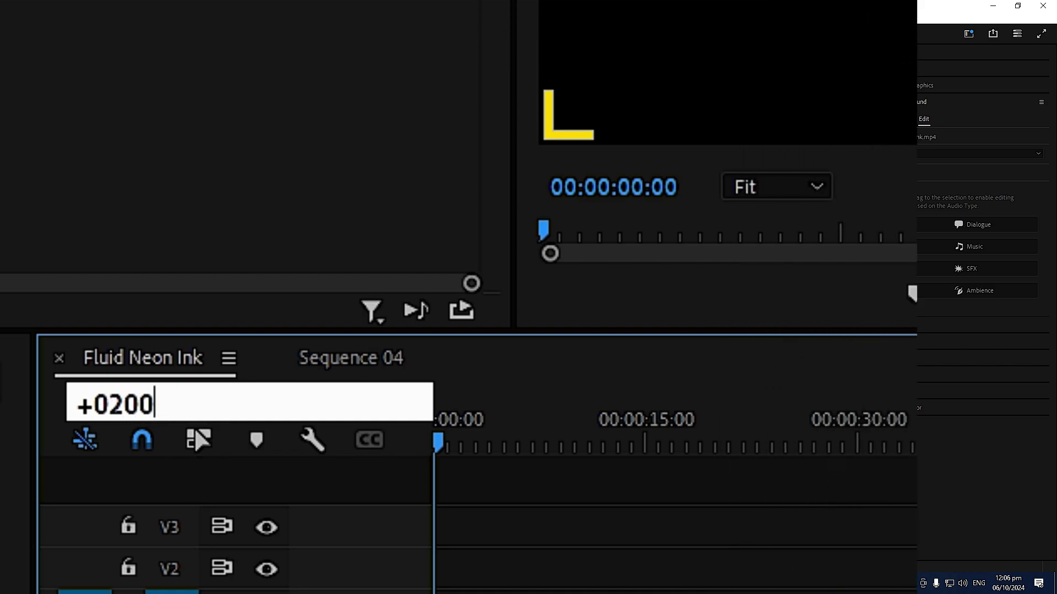
key("Return")
- Move the playhead back 2 seconds from its current position using the relative value -0200
left_click(152, 405)
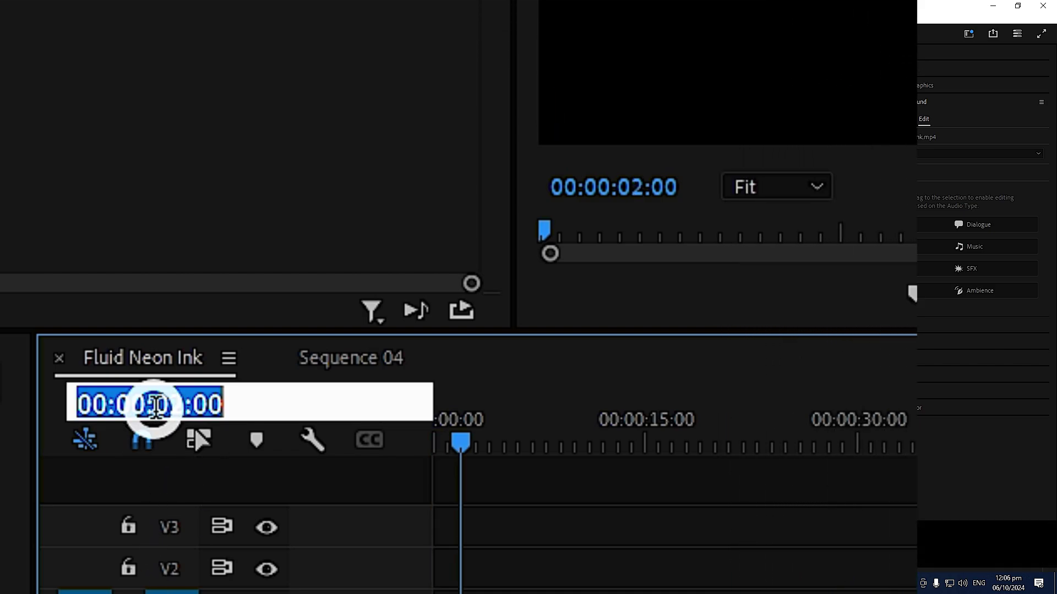
type("-")
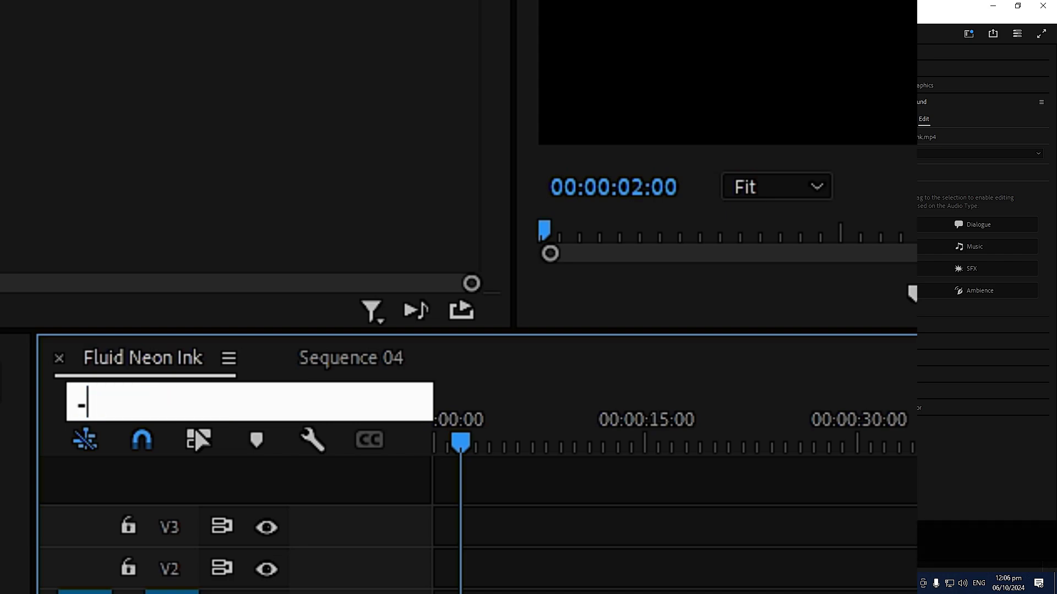
type("02")
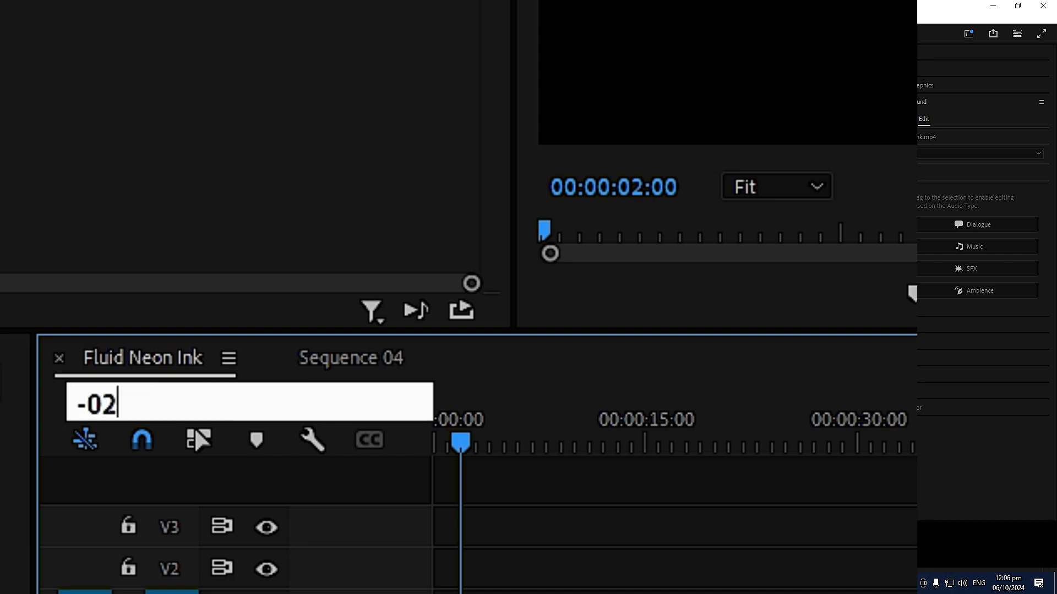
type("00")
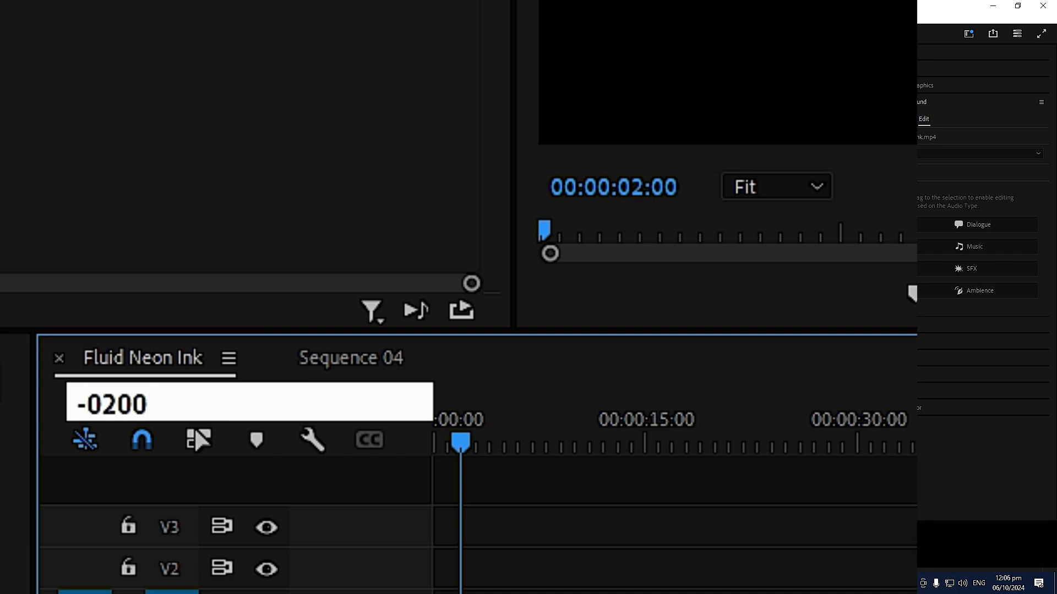
key("Return")
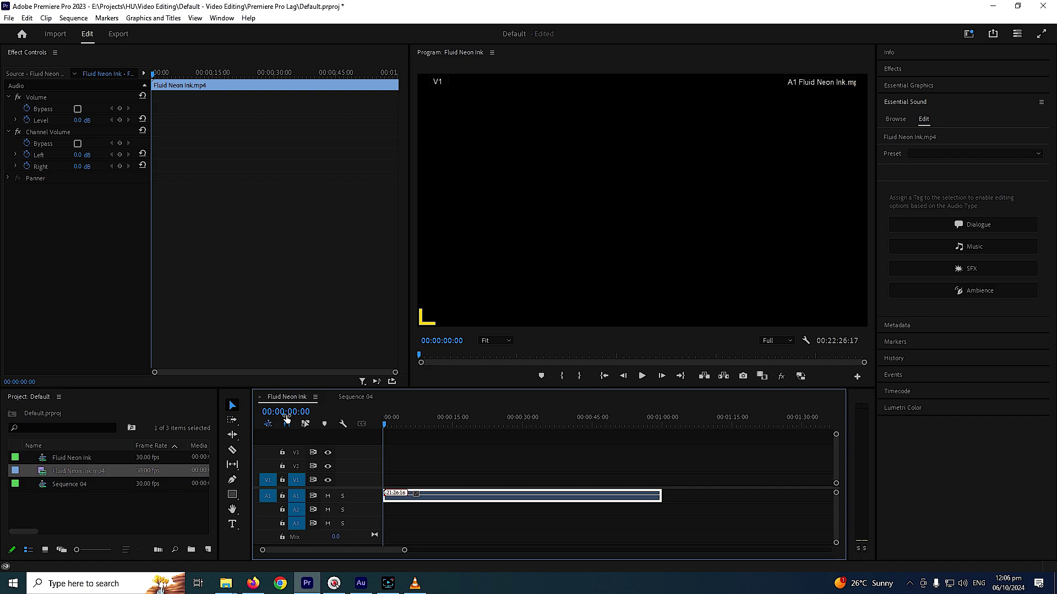
left_click(286, 415)
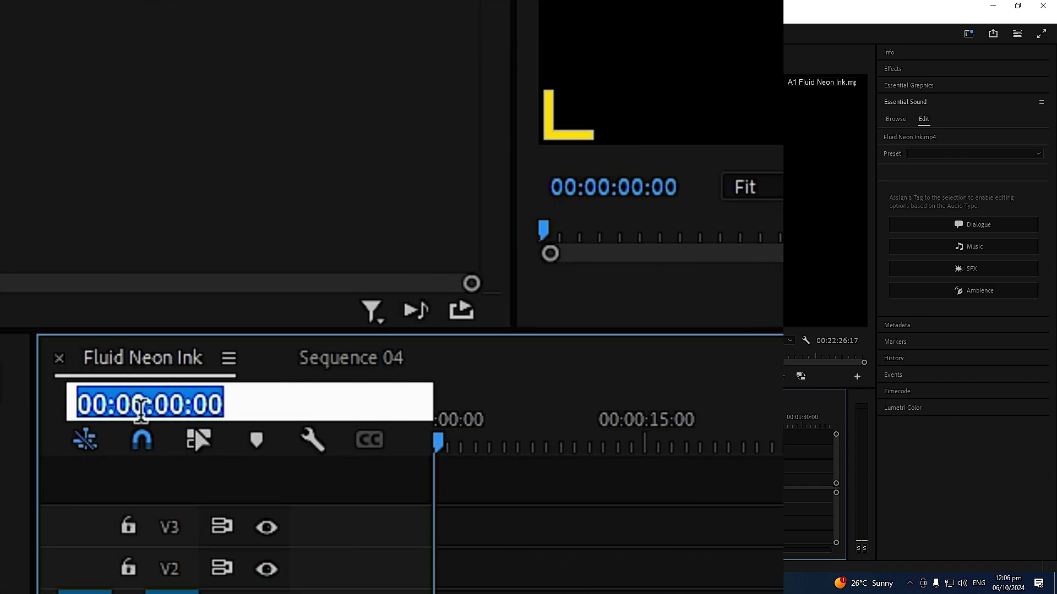
type("02")
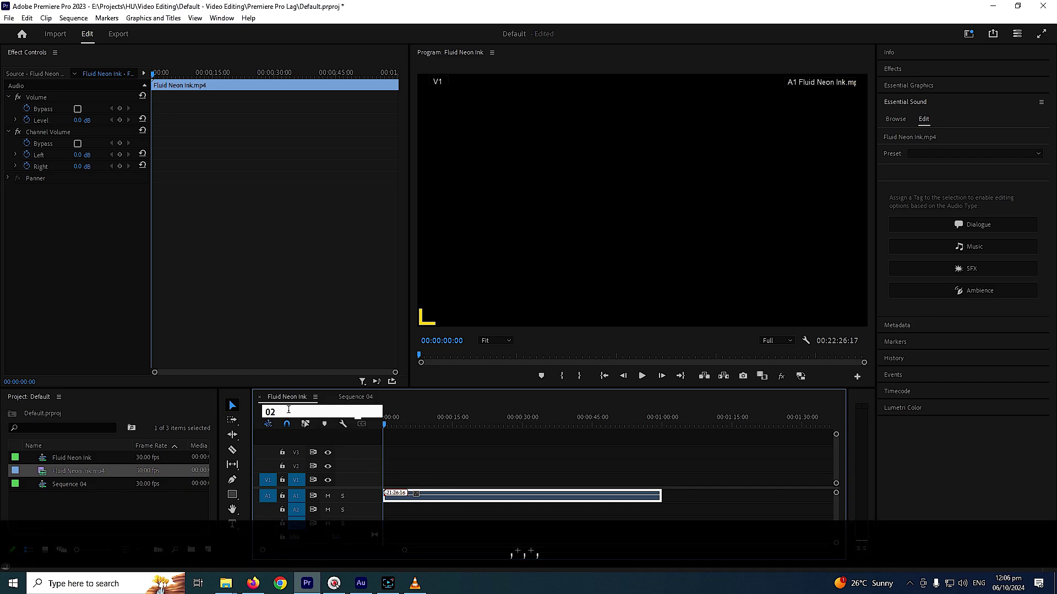
type("..")
key("BackSpace")
key("BackSpace")
key("BackSpace")
key("BackSpace")
key("BackSpace")
key("BackSpace")
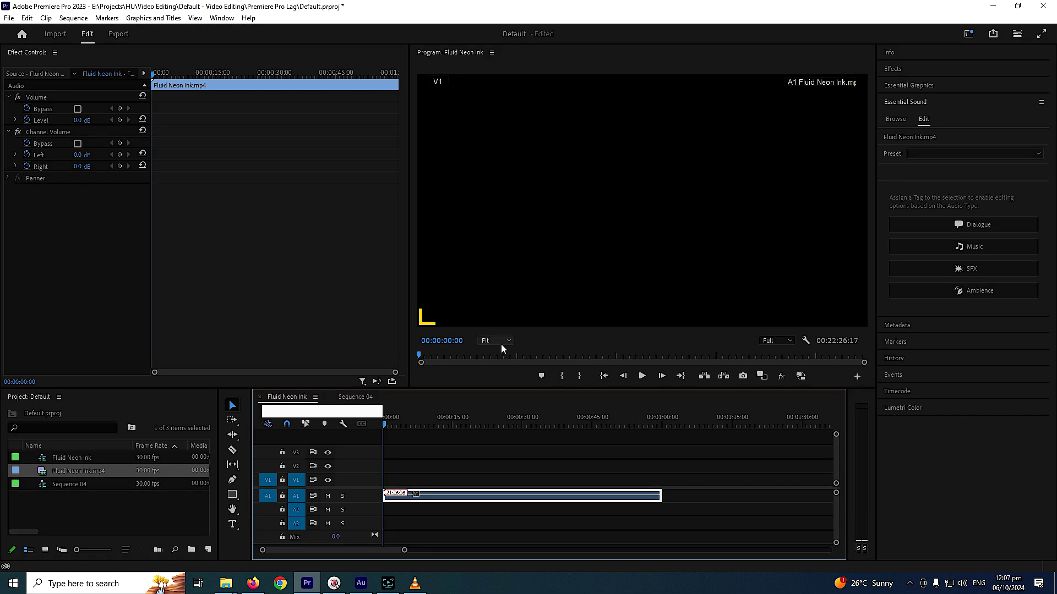
left_click(394, 586)
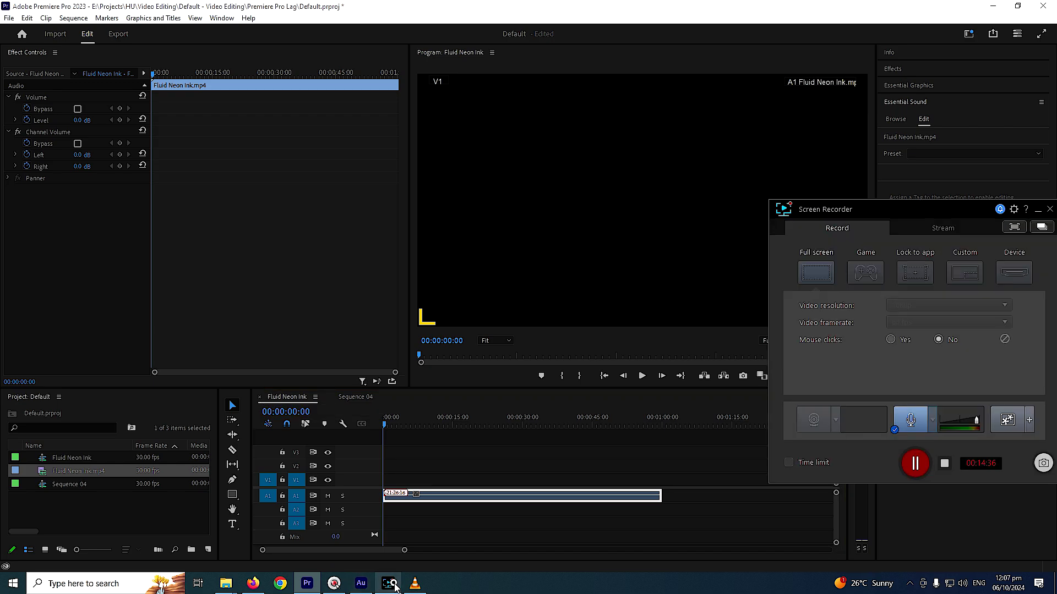